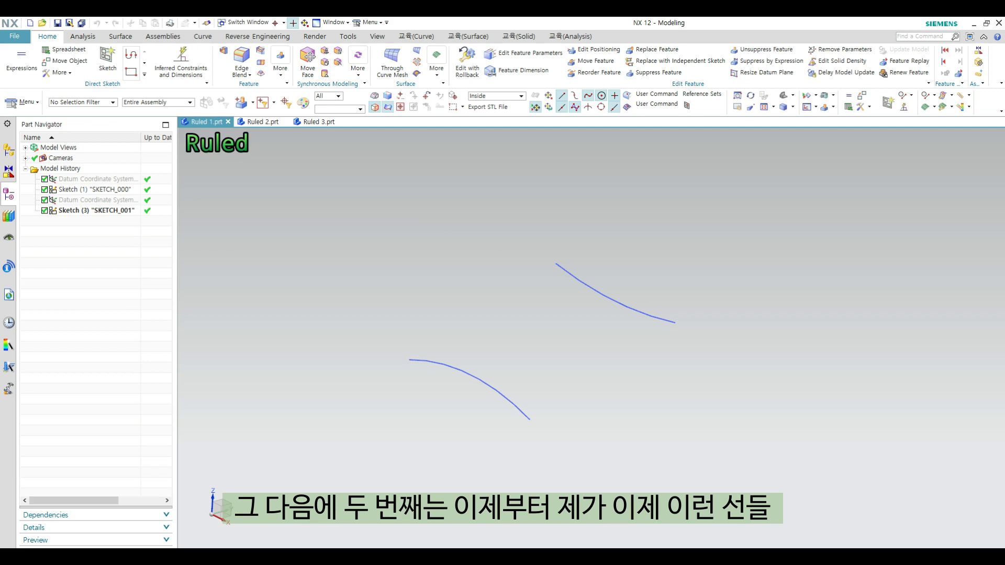
- Start the Ruled command, reset its dialog to the default settings and place the dialog clear of the two curves
click(637, 305)
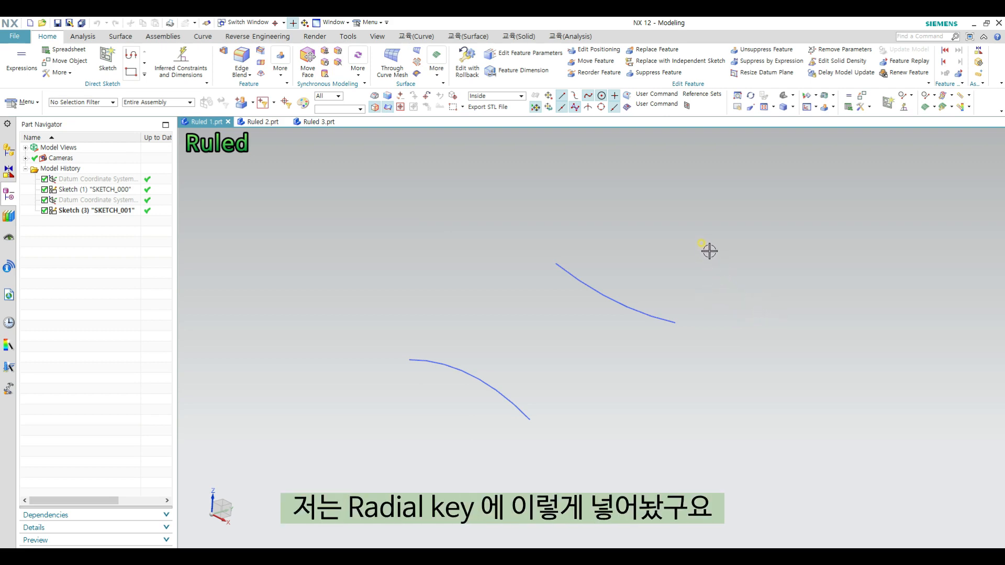
ctrl+shift+click(695, 241)
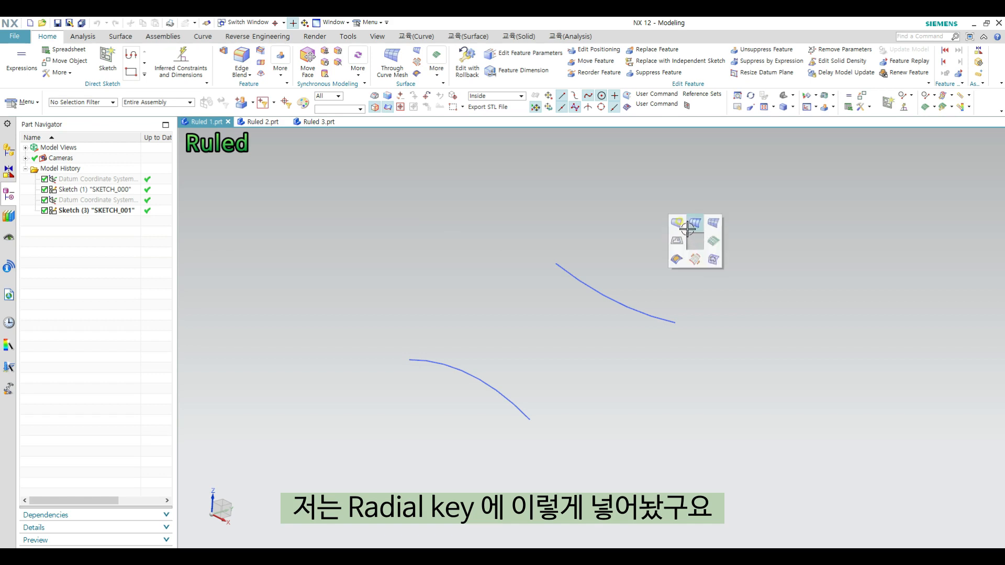
click(679, 223)
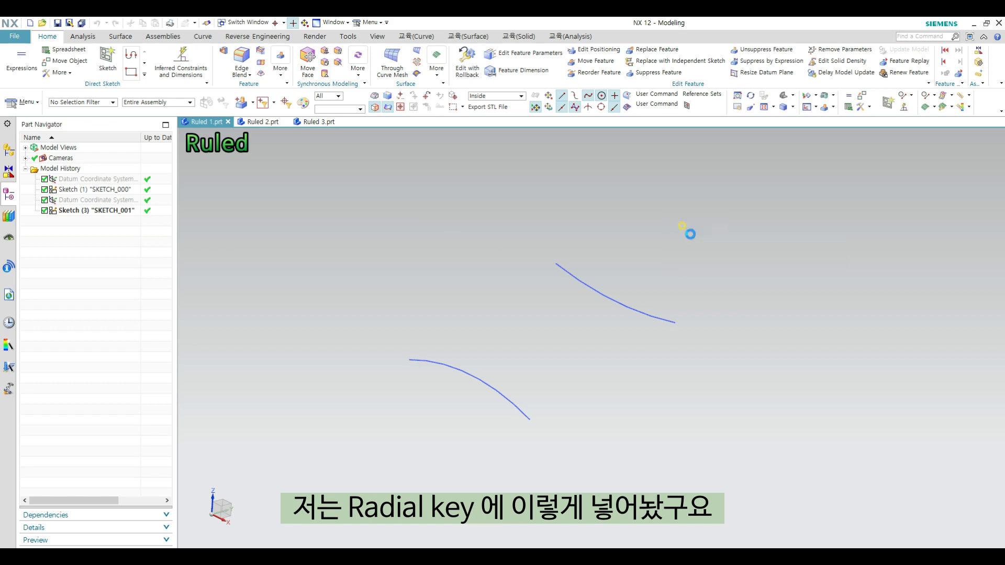
click(876, 166)
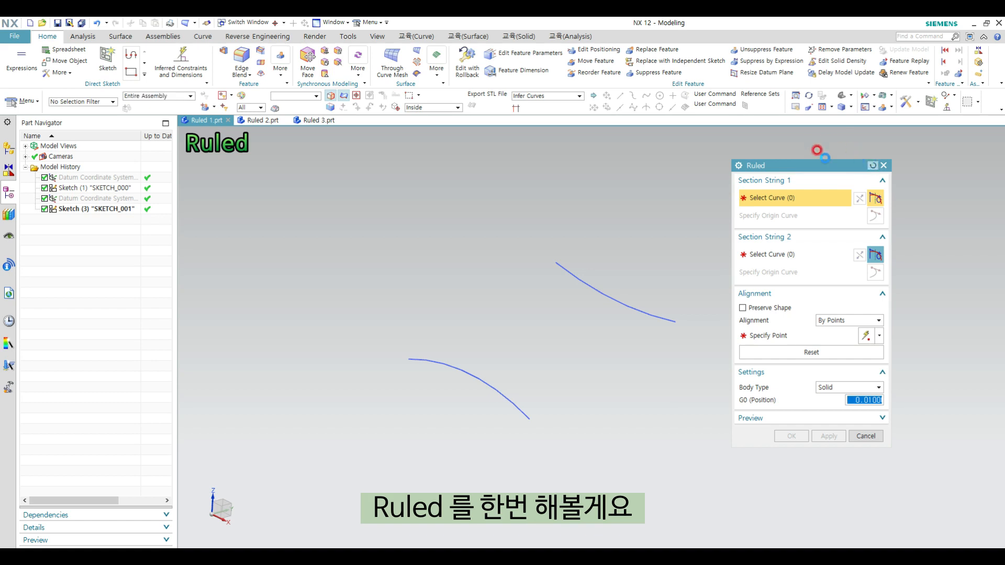
drag(788, 167, 813, 180)
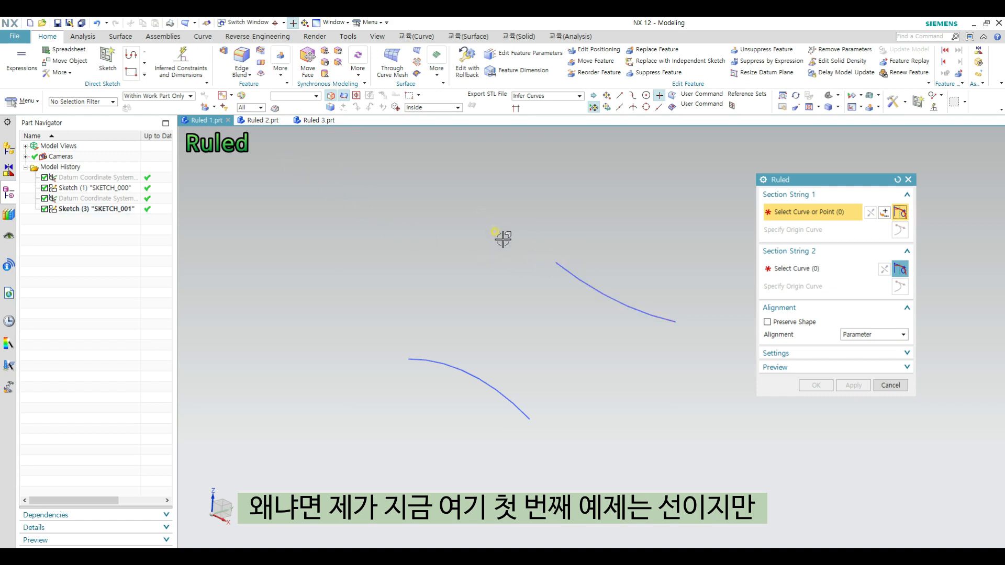
- View the closed section sketches in Ruled 2.prt and Ruled 3.prt, and return to Ruled 1.prt
click(259, 120)
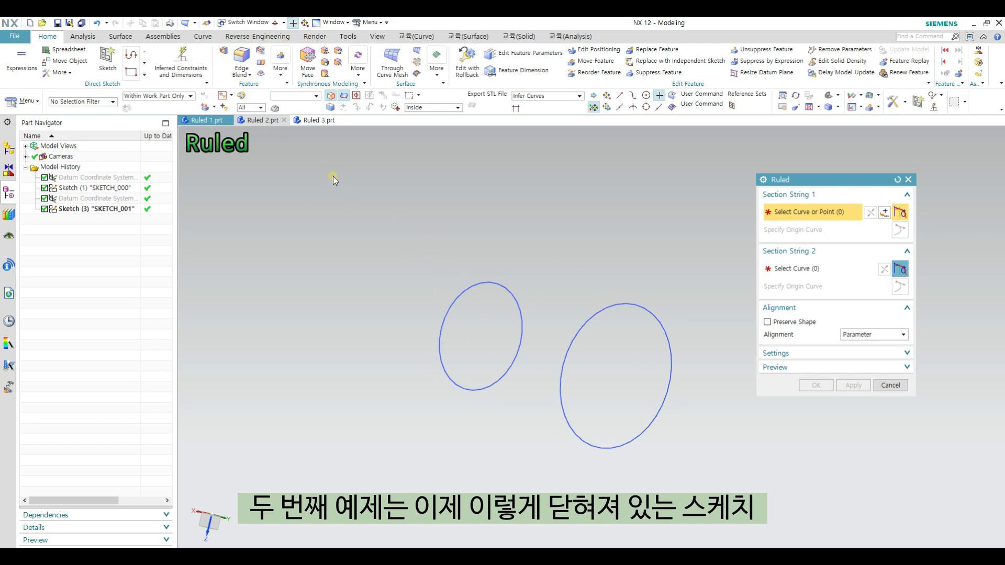
click(318, 120)
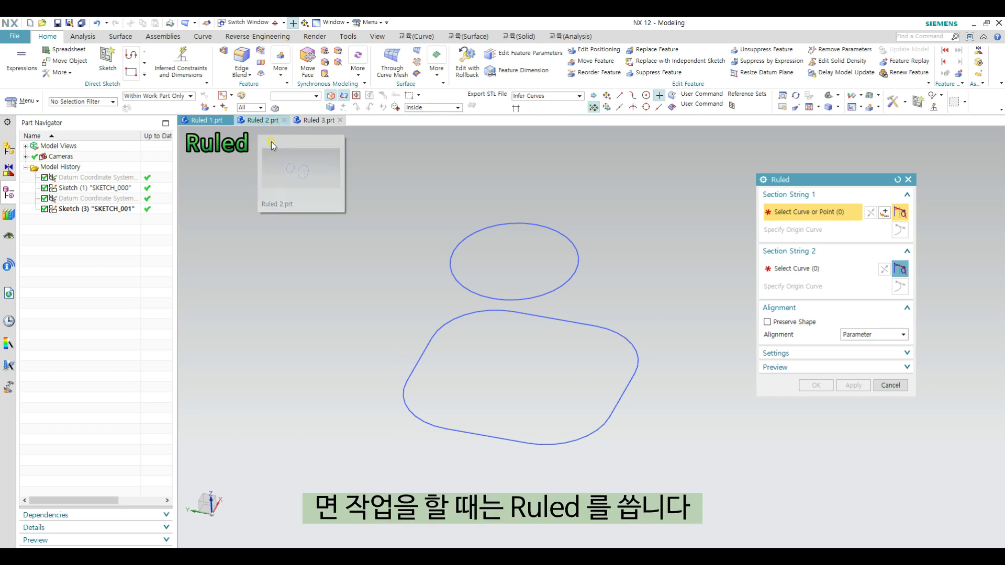
click(208, 121)
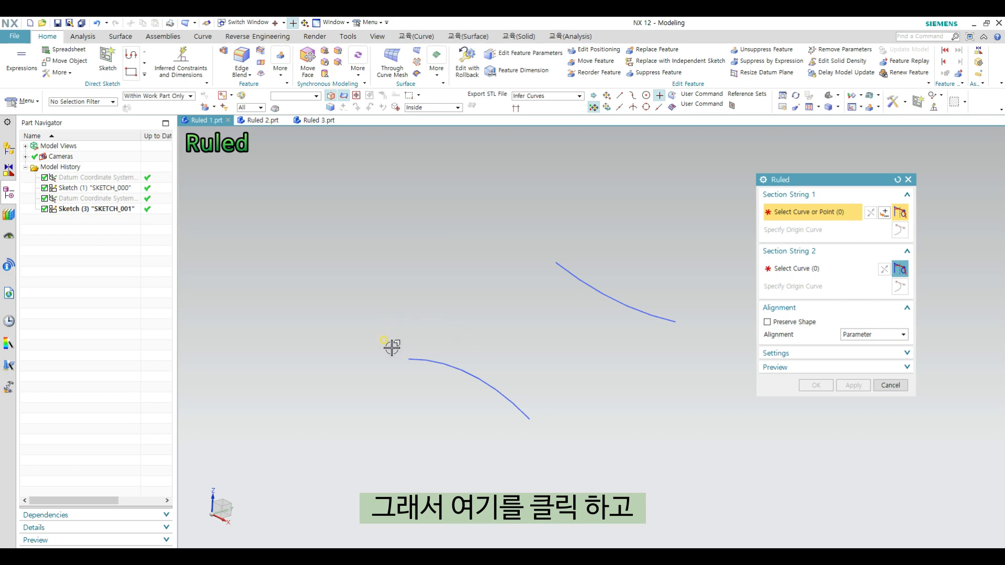
- Preview a ruled surface between the lower and upper curves, and clear the curves from both section strings
click(415, 359)
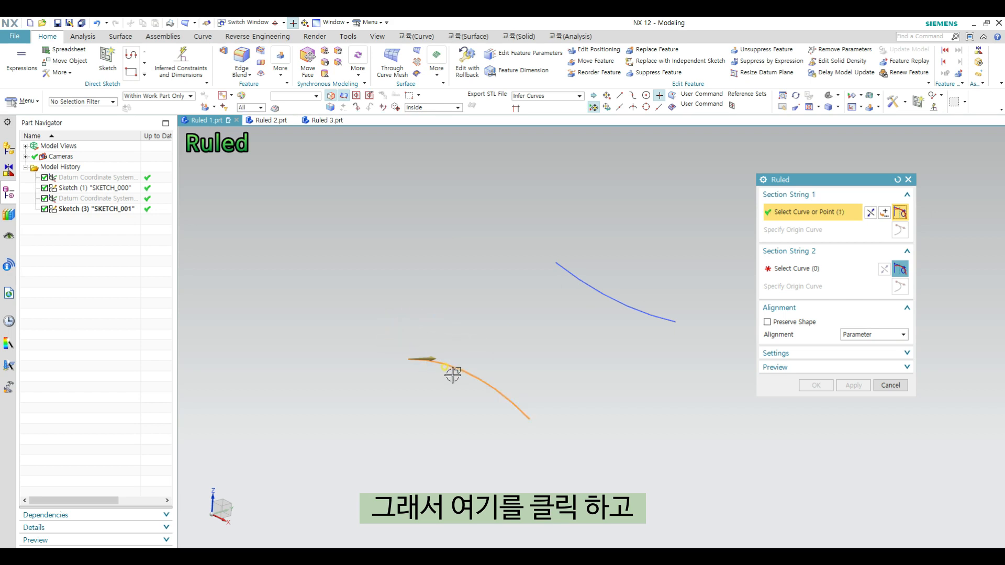
click(804, 269)
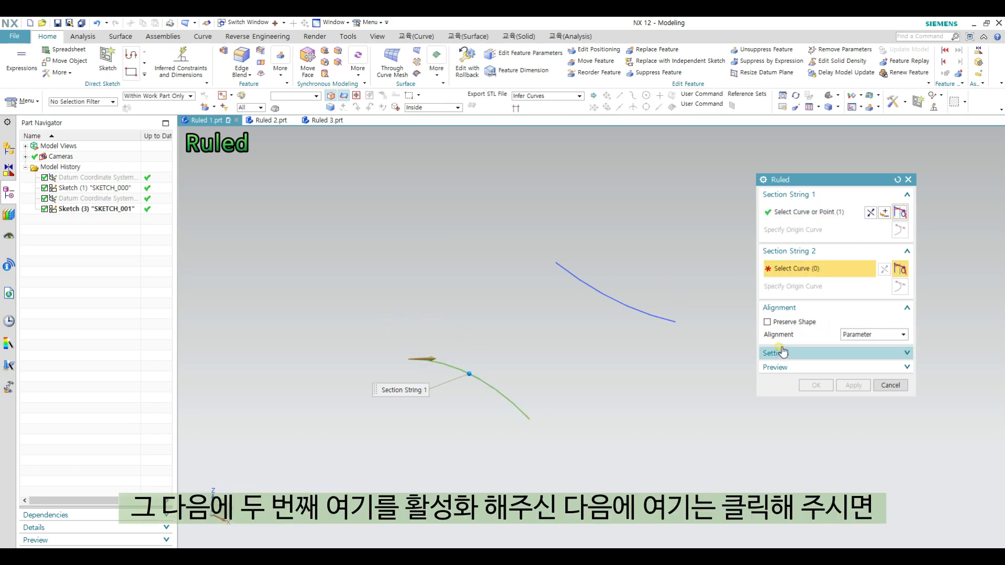
click(622, 312)
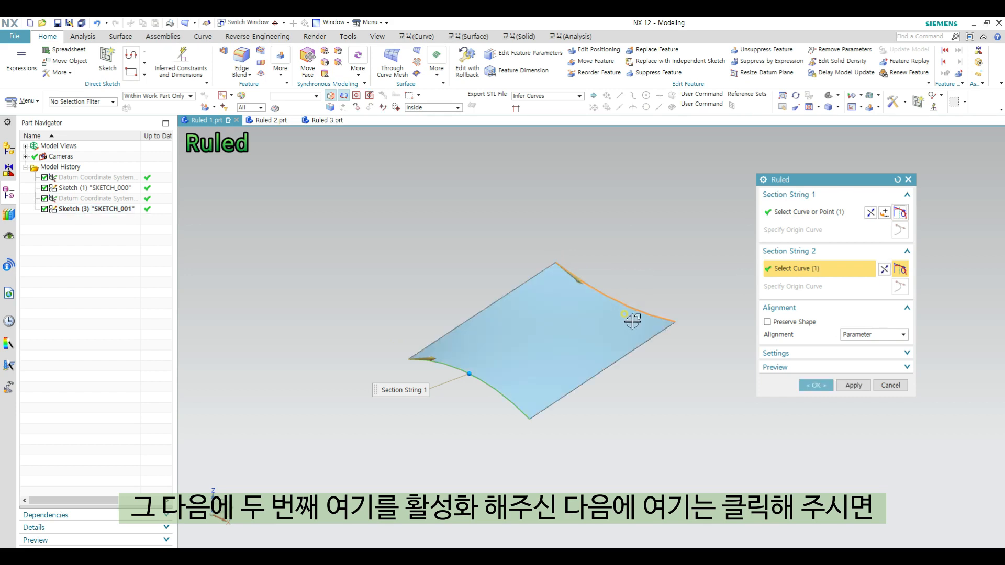
middle_drag(611, 366, 584, 285)
shift+click(585, 283)
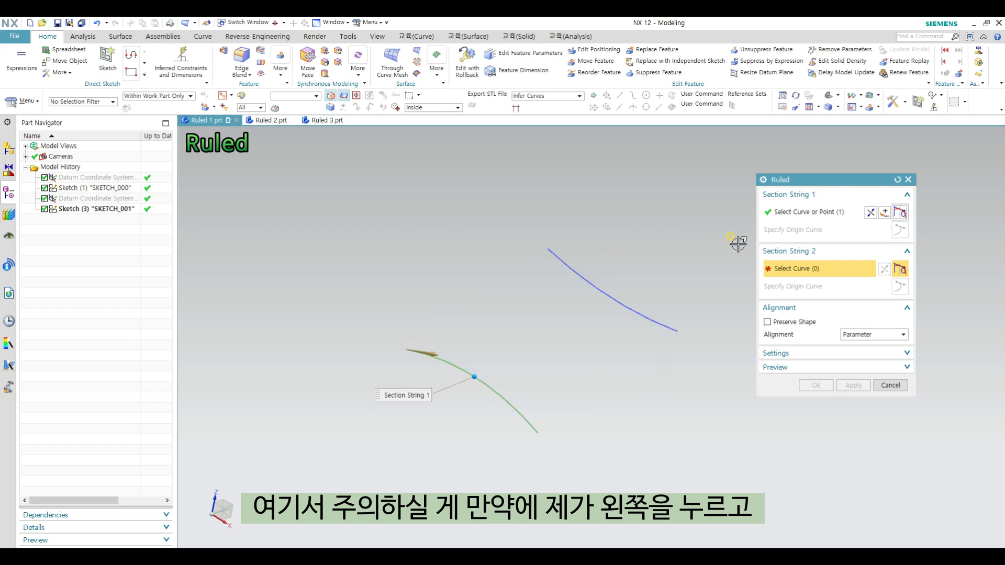
click(811, 211)
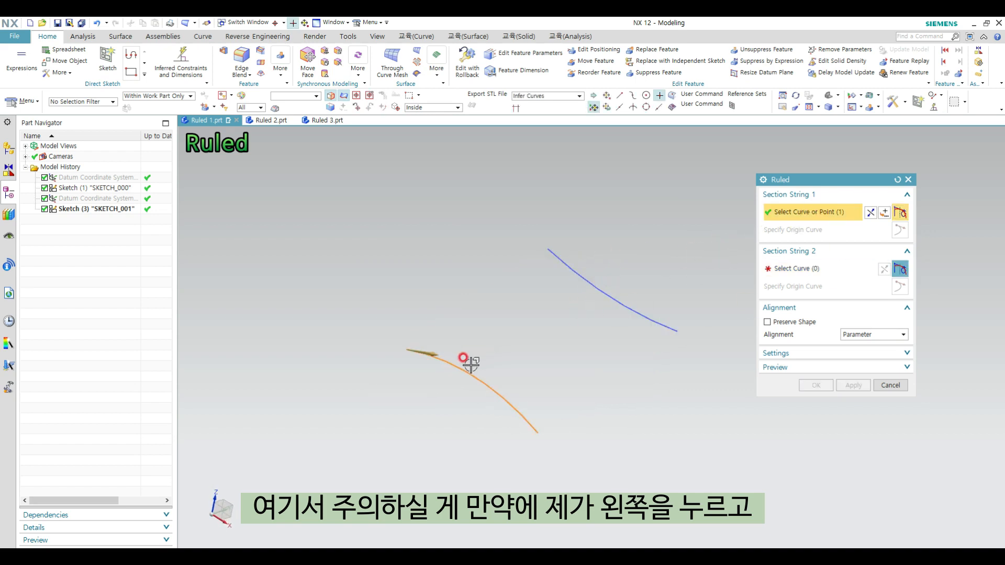
shift+click(488, 385)
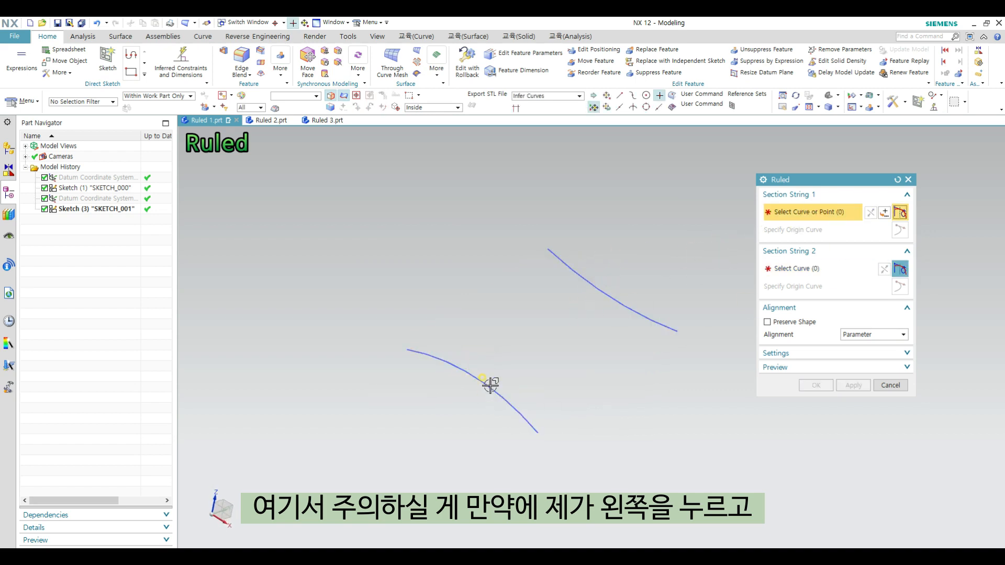
- Create a ruled surface from the lower curve to the upper curve, with both section strings starting at their left ends
click(409, 347)
click(765, 282)
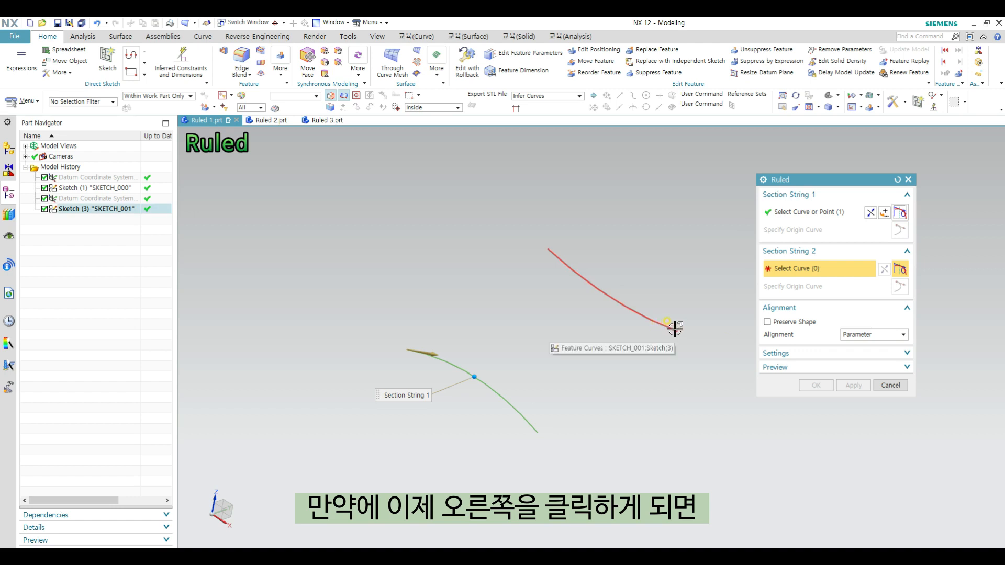
click(675, 329)
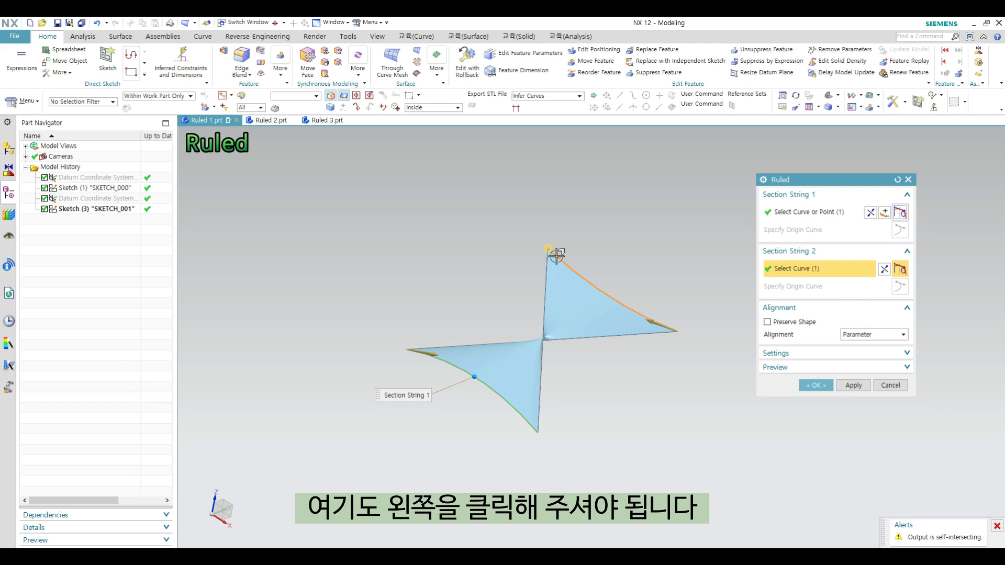
double_click(660, 320)
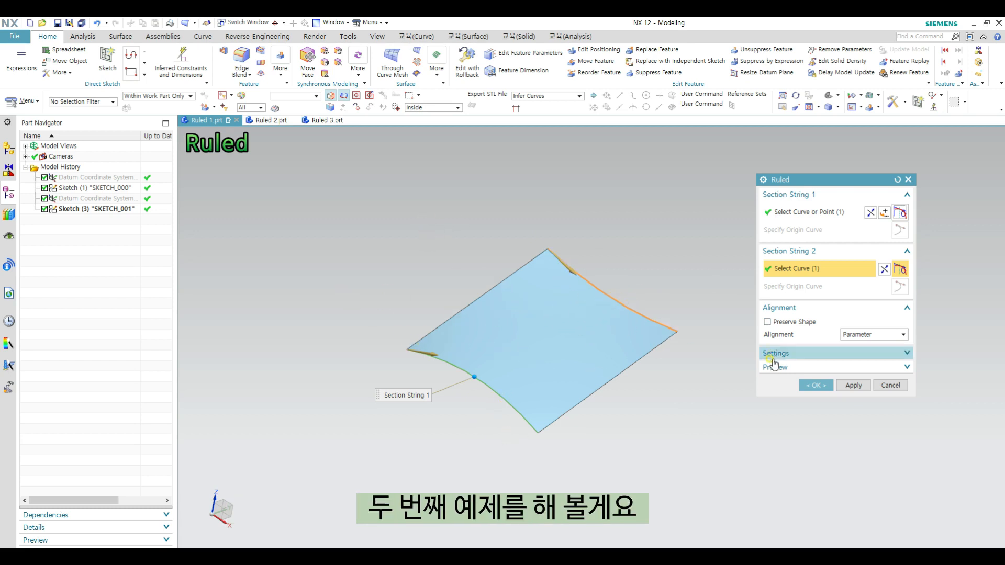
click(815, 385)
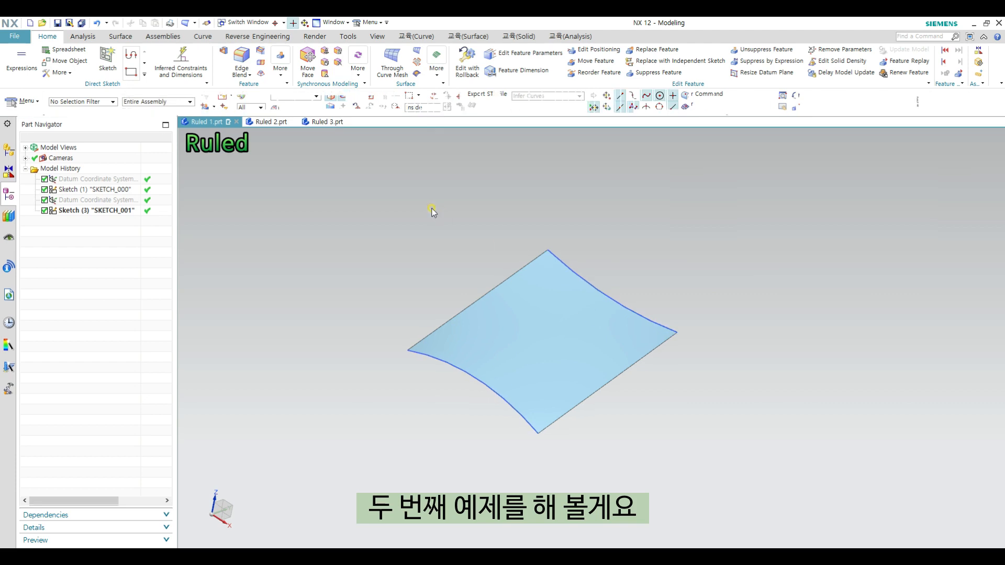
- In Ruled 2.prt, start a Ruled feature with the smaller circle picked near its top as Section String 1 and activate Section String 2
click(281, 126)
mouse_move(570, 294)
middle_down()
mouse_move(626, 297)
mouse_move(599, 245)
mouse_move(570, 225)
mouse_move(478, 253)
mouse_move(427, 324)
middle_up()
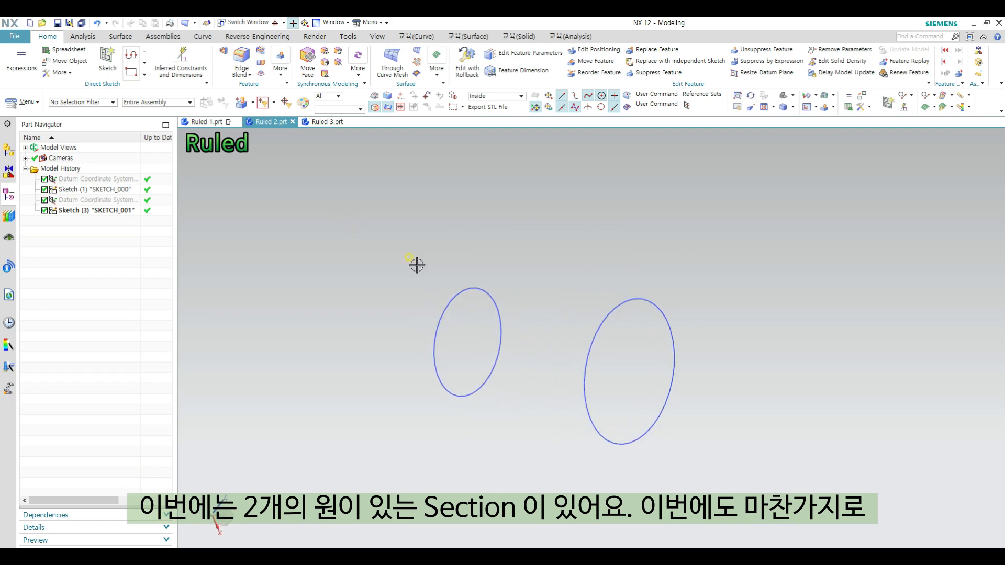
ctrl+shift+click(484, 238)
click(466, 218)
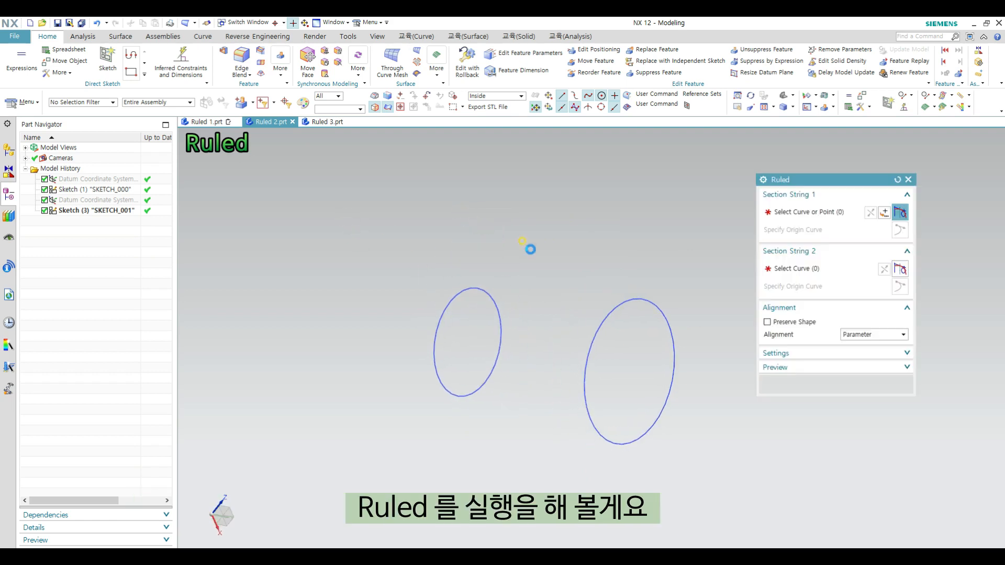
click(471, 286)
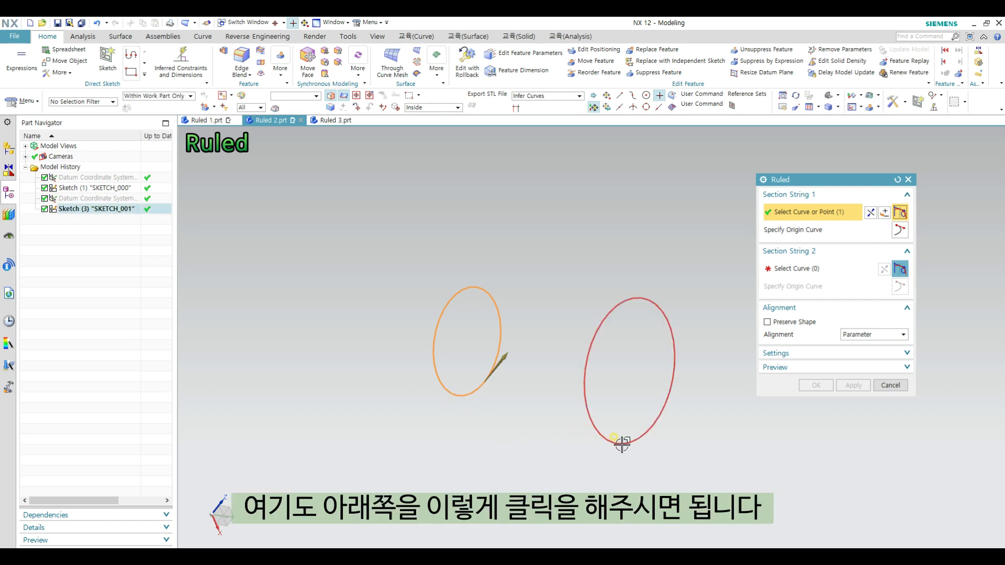
click(832, 269)
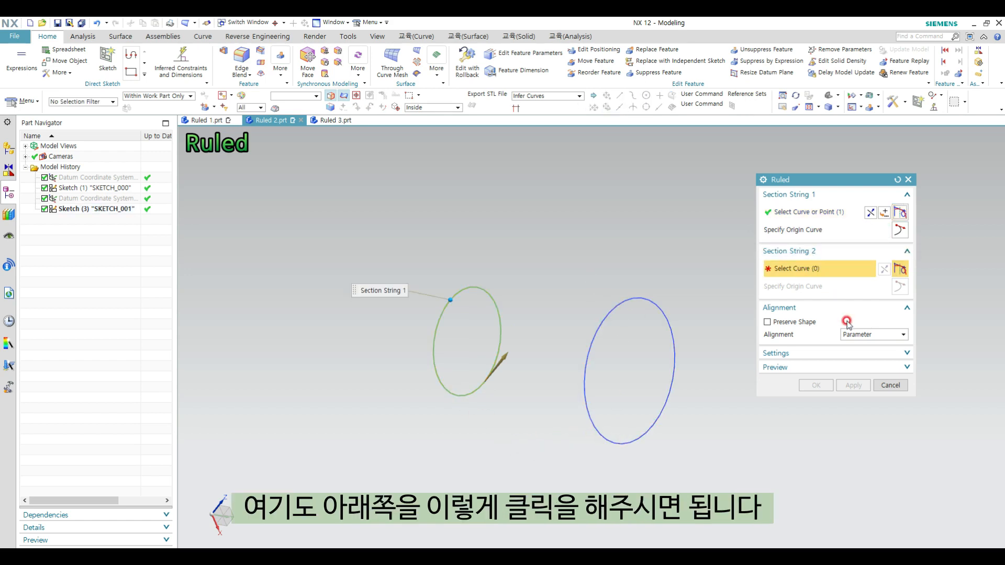
- Try the larger circle as Section String 2 with its pick near the opposite, bottom side, and clear that selection
click(652, 290)
click(643, 298)
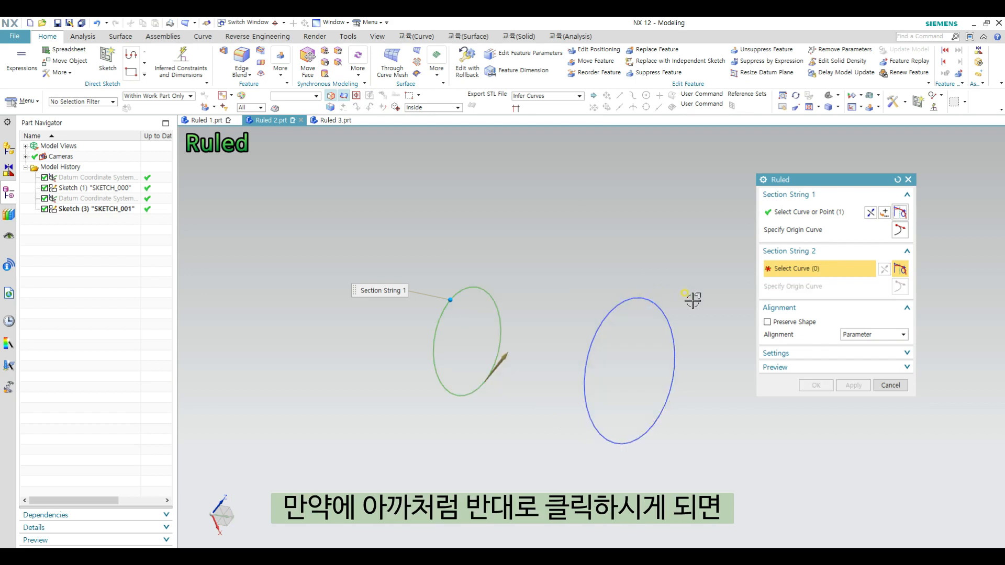
click(613, 440)
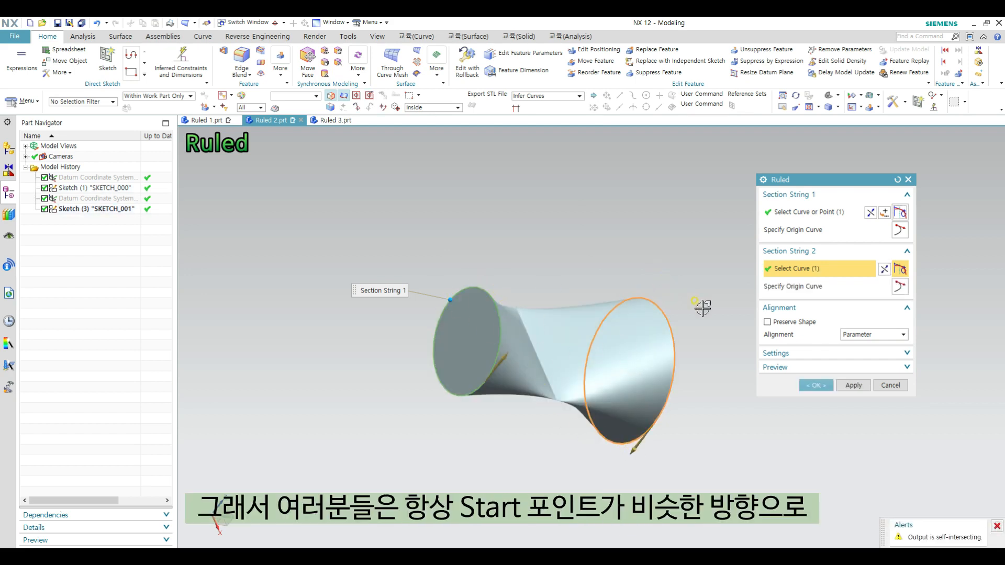
click(660, 425)
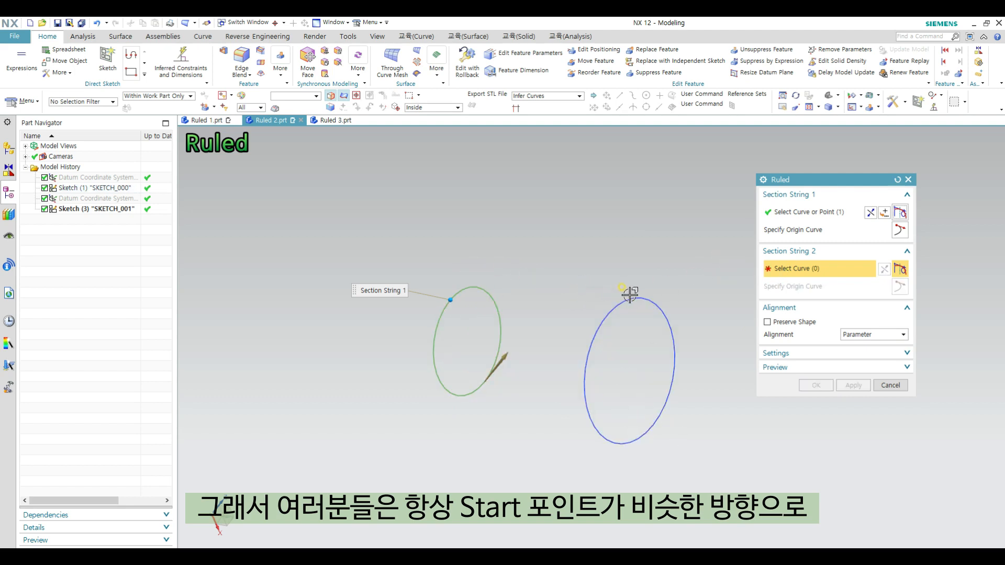
- Pick the larger circle near its top as Section String 2, show the body settings, and create the ruled body in Ruled 2.prt
click(653, 298)
middle_drag(617, 309, 639, 287)
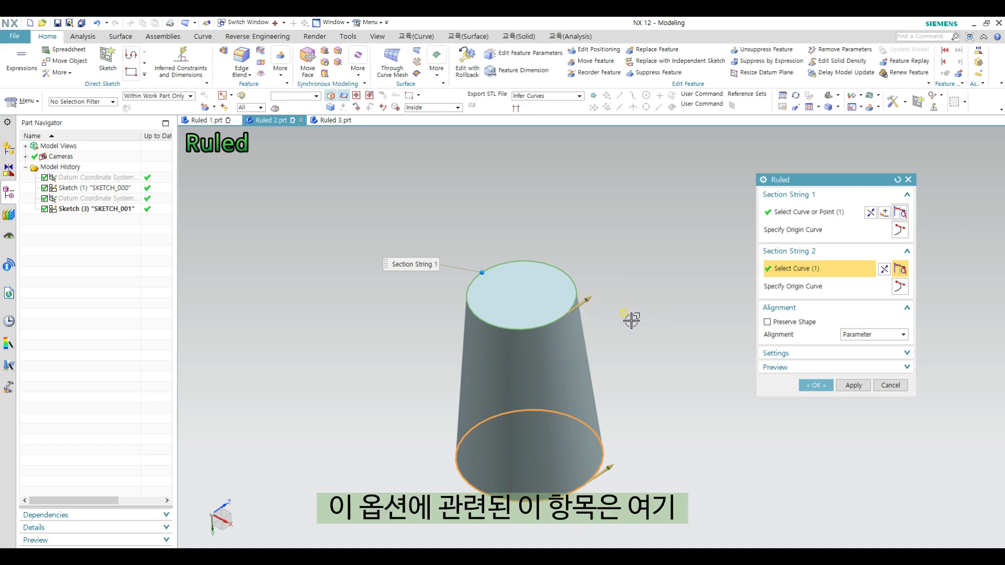
middle_drag(630, 316, 619, 287)
click(802, 353)
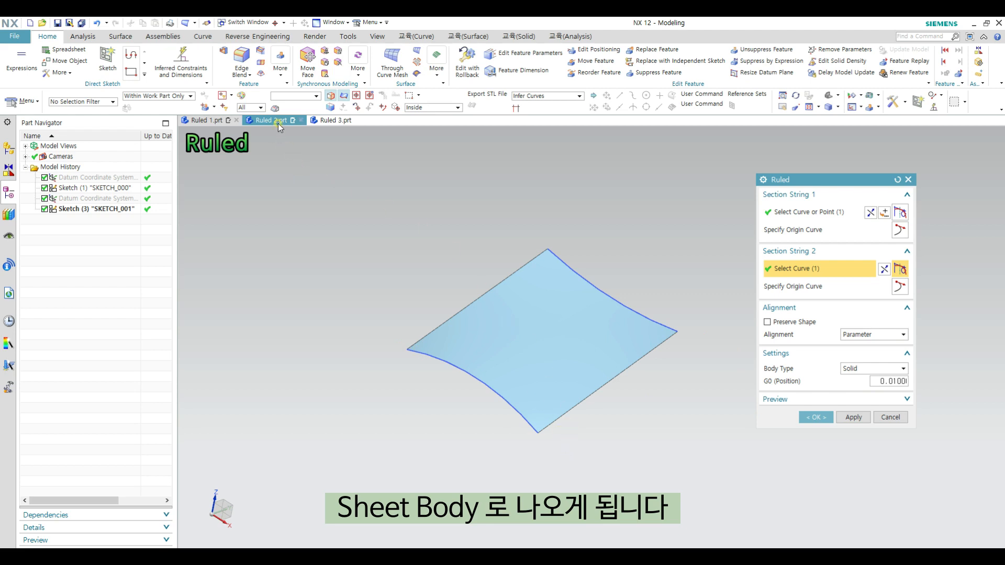
click(329, 121)
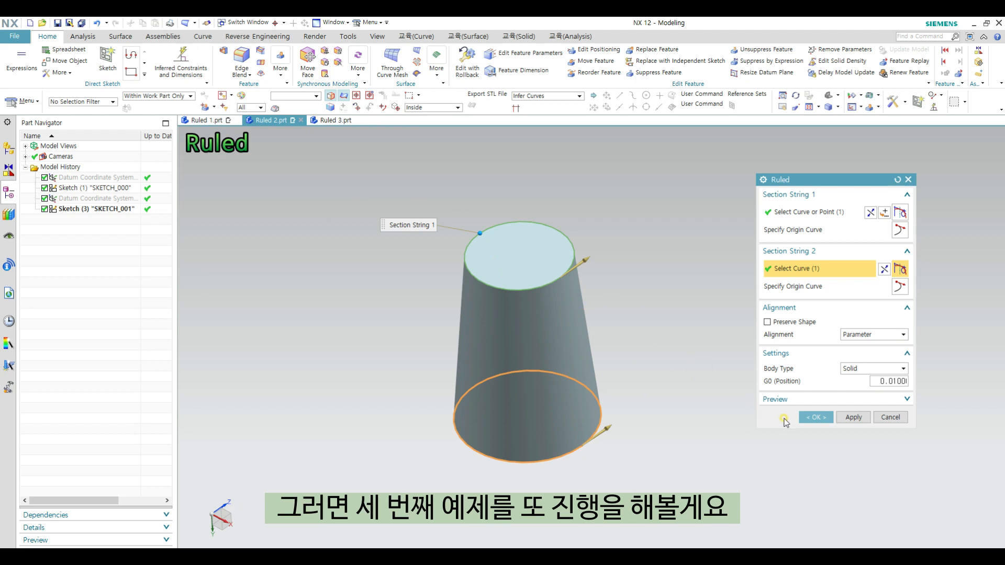
click(815, 417)
- In Ruled 3.prt, start a Ruled feature and pick the circle on its front side as Section String 1
click(335, 121)
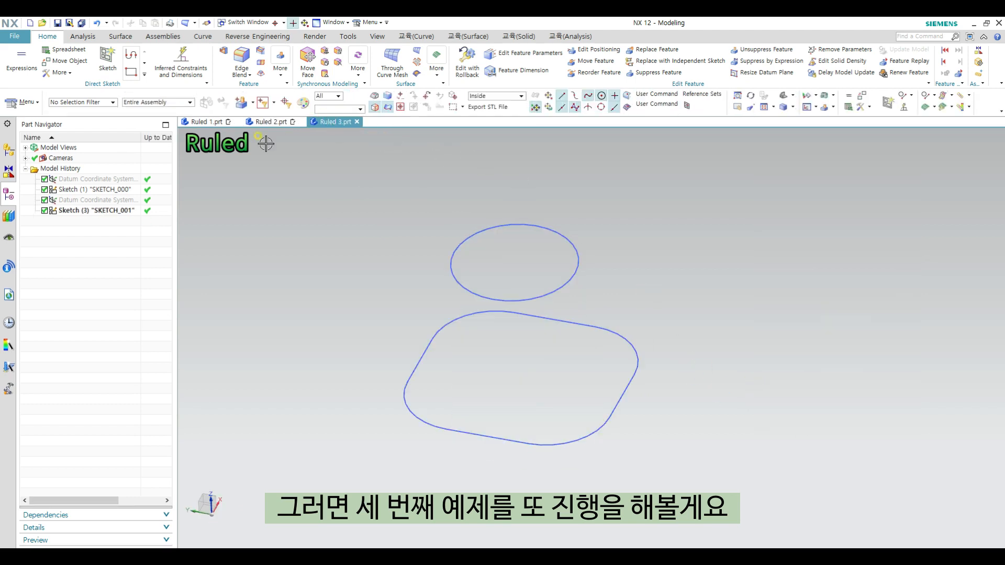
mouse_move(520, 308)
middle_down()
mouse_move(610, 291)
mouse_move(626, 324)
mouse_move(578, 268)
middle_up()
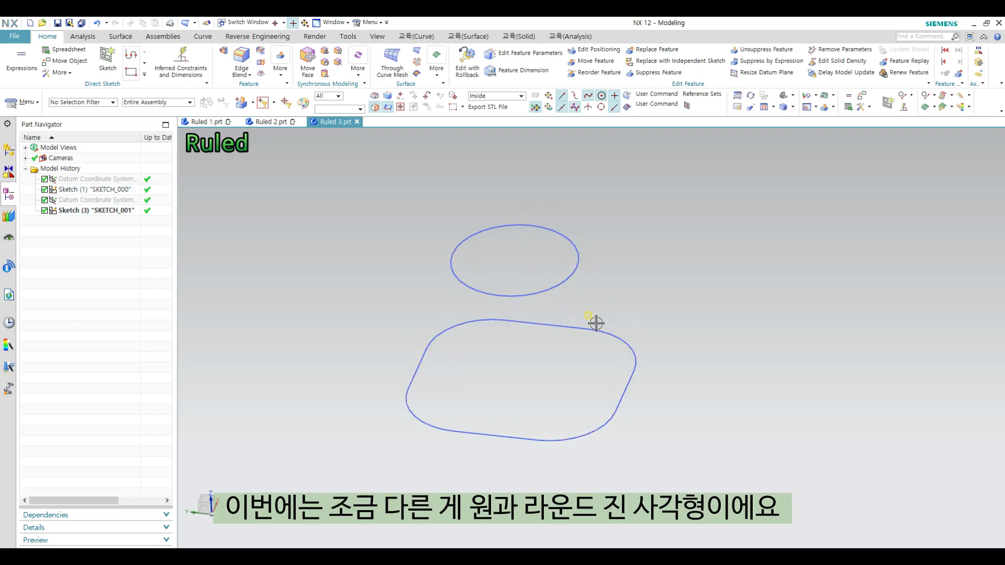
middle_drag(570, 278, 567, 285)
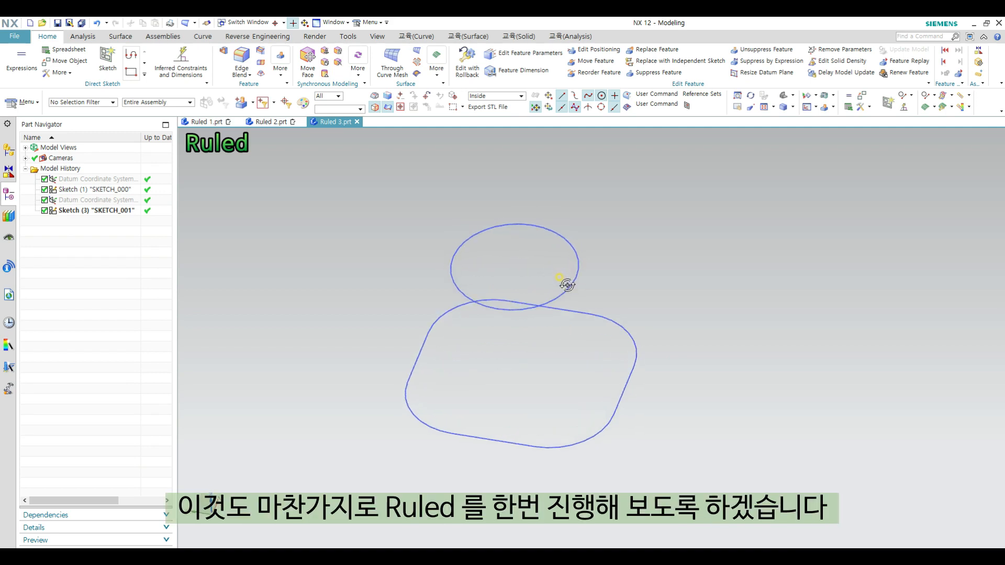
right_click(678, 257)
click(661, 240)
middle_drag(504, 346, 480, 329)
click(497, 317)
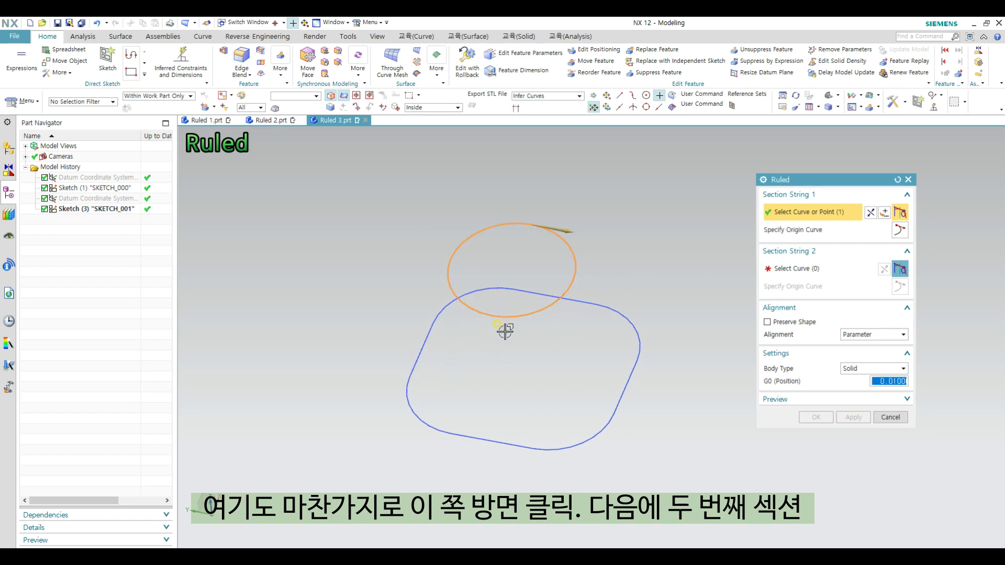
- Pick the rounded rectangle on its front edge as Section String 2 and inspect the ruled preview from another angle
click(772, 269)
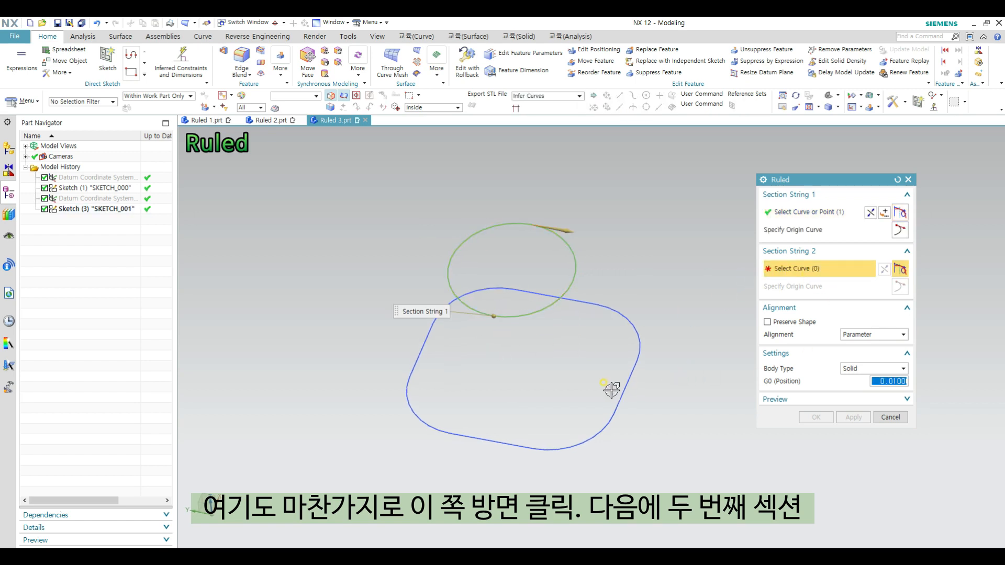
click(482, 437)
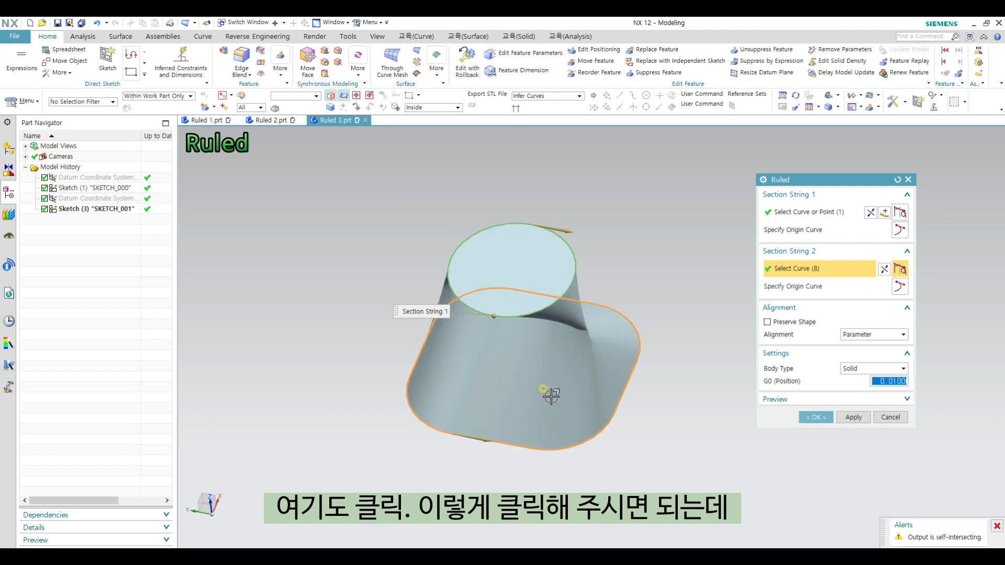
middle_drag(619, 359, 588, 253)
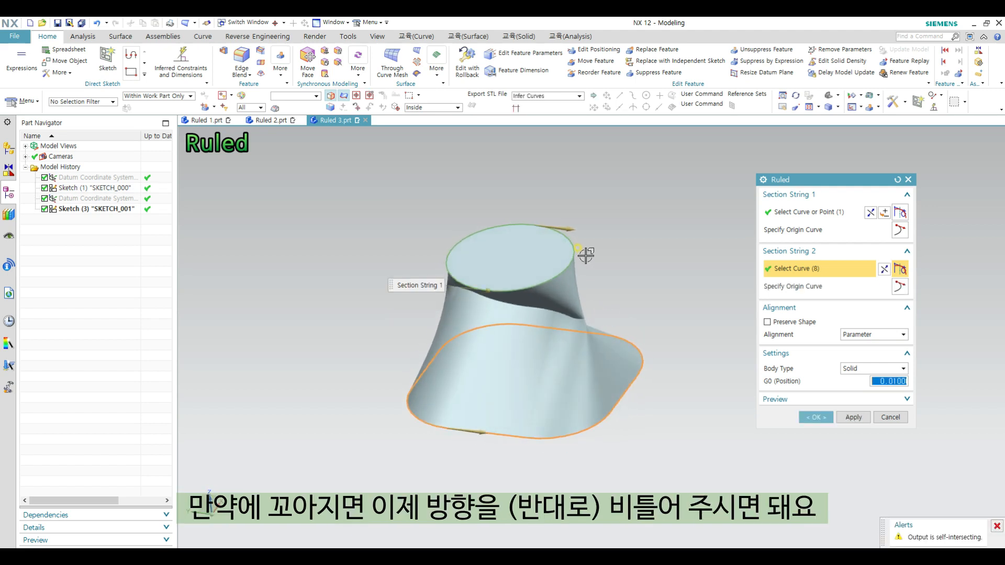
- Reverse the direction of Section String 1 on the circle and inspect the ruled preview from other angles
click(564, 225)
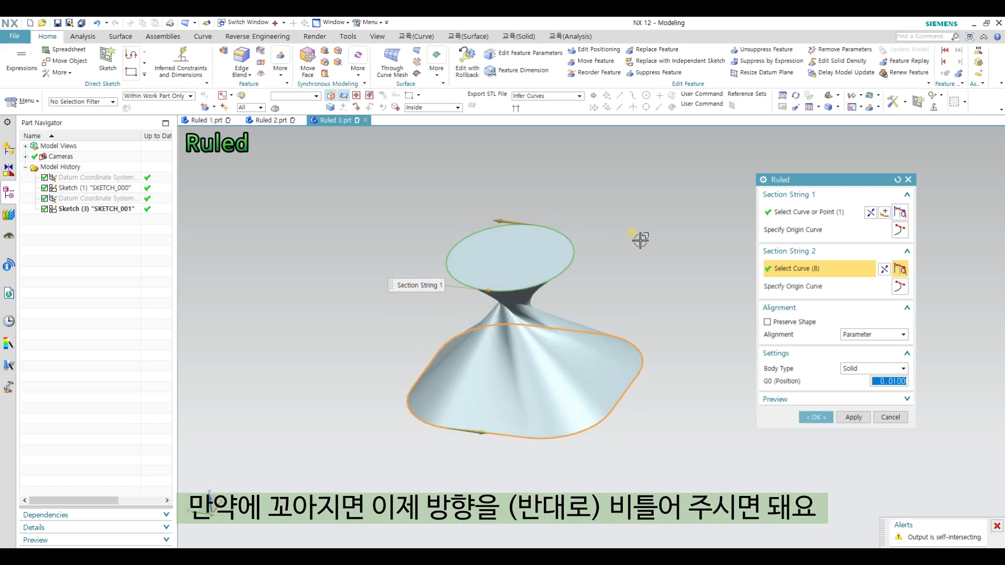
middle_drag(601, 300, 701, 320)
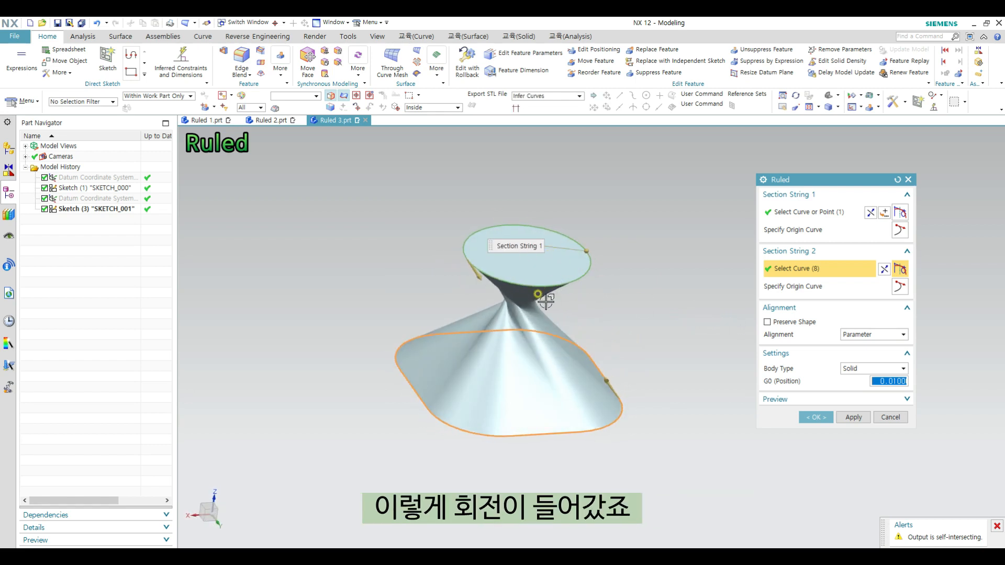
middle_drag(546, 302, 607, 299)
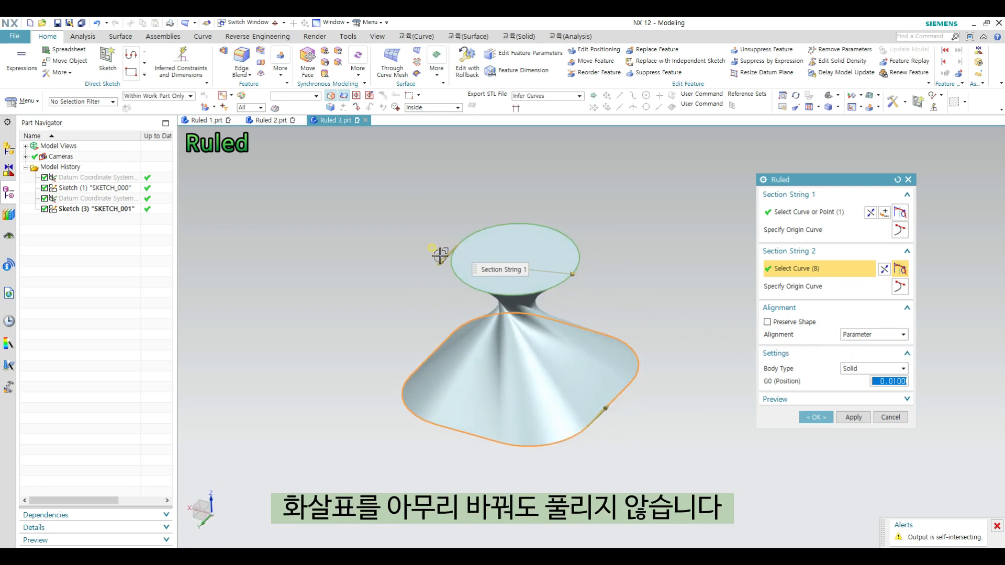
- Flip the direction of Section String 1 and back again, comparing the twist of the ruled preview from several angles
drag(439, 255, 460, 258)
middle_drag(545, 325, 592, 344)
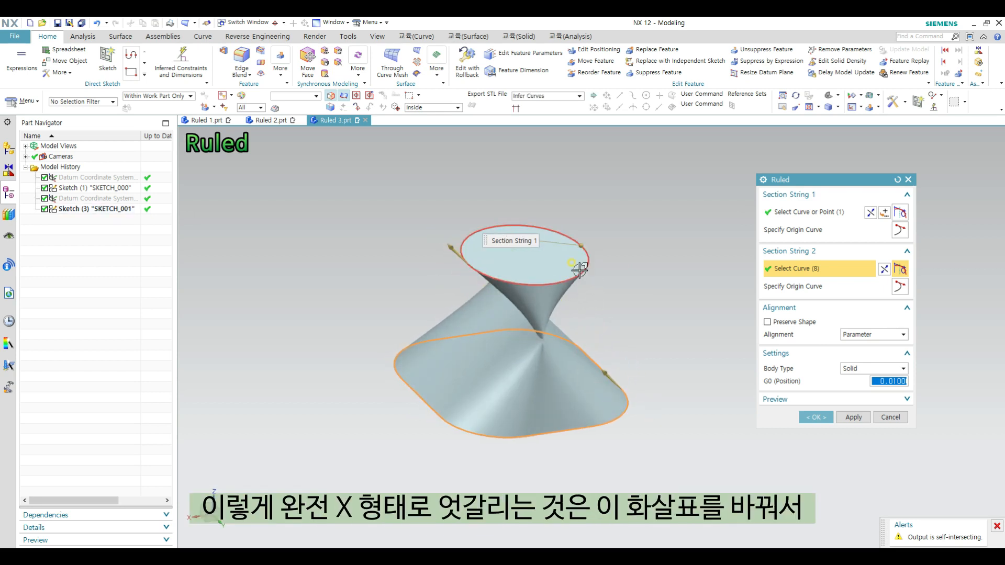
click(455, 248)
middle_drag(578, 347, 499, 268)
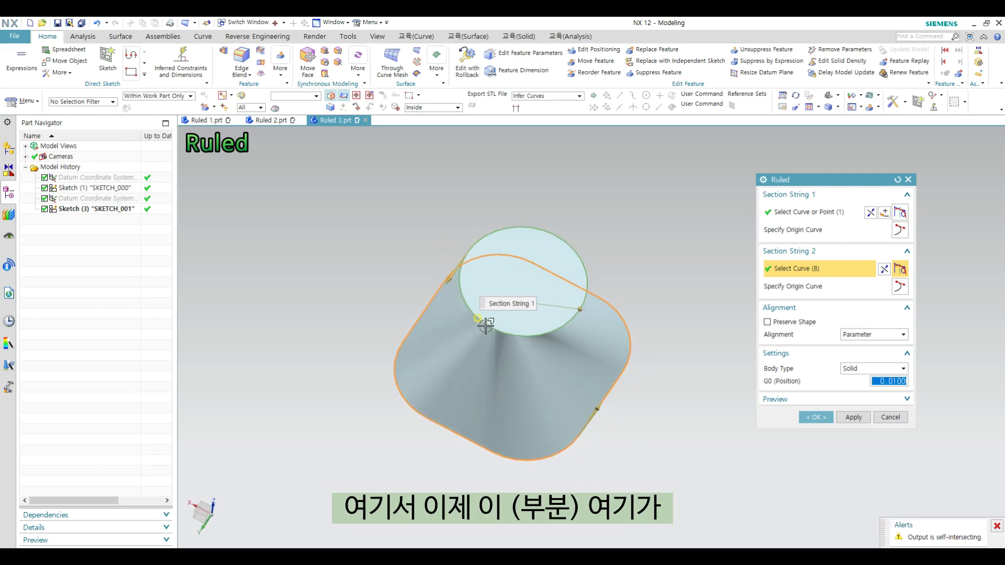
middle_drag(564, 305, 537, 299)
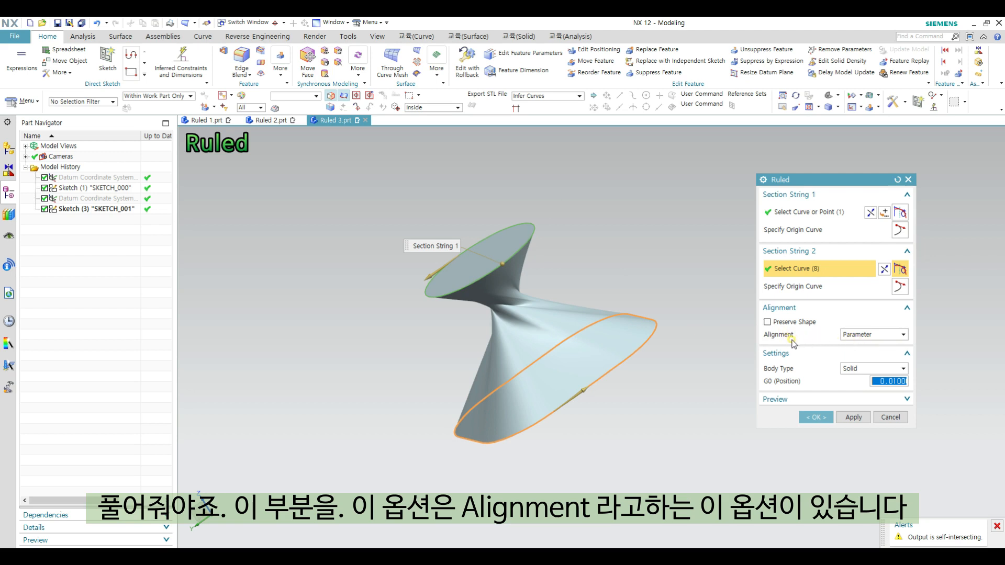
- Set the ruled feature's Alignment to By Points and inspect the alignment lines connecting the two section strings
click(866, 337)
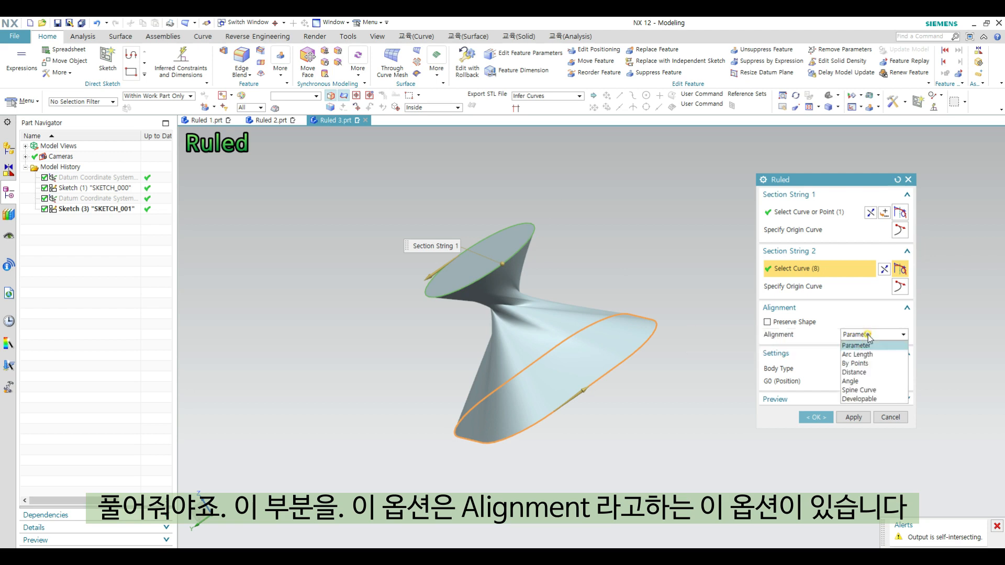
click(862, 363)
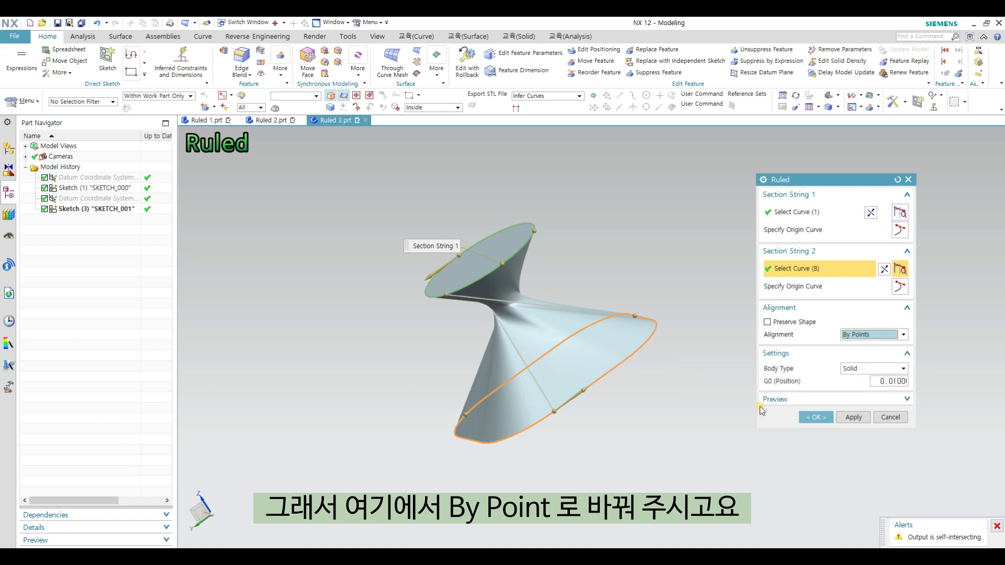
mouse_move(601, 286)
middle_down()
mouse_move(620, 280)
mouse_move(590, 271)
middle_up()
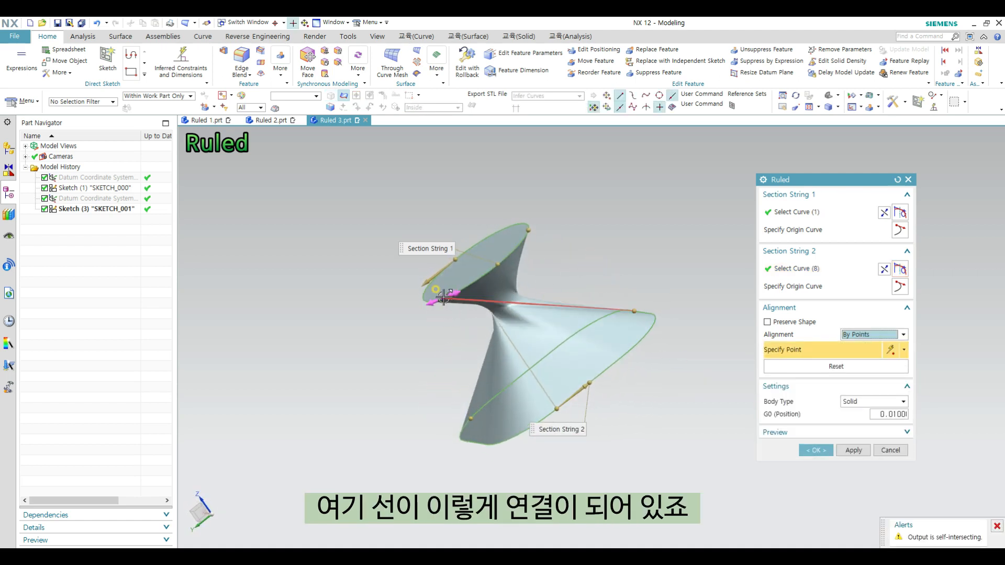
middle_drag(671, 296, 666, 278)
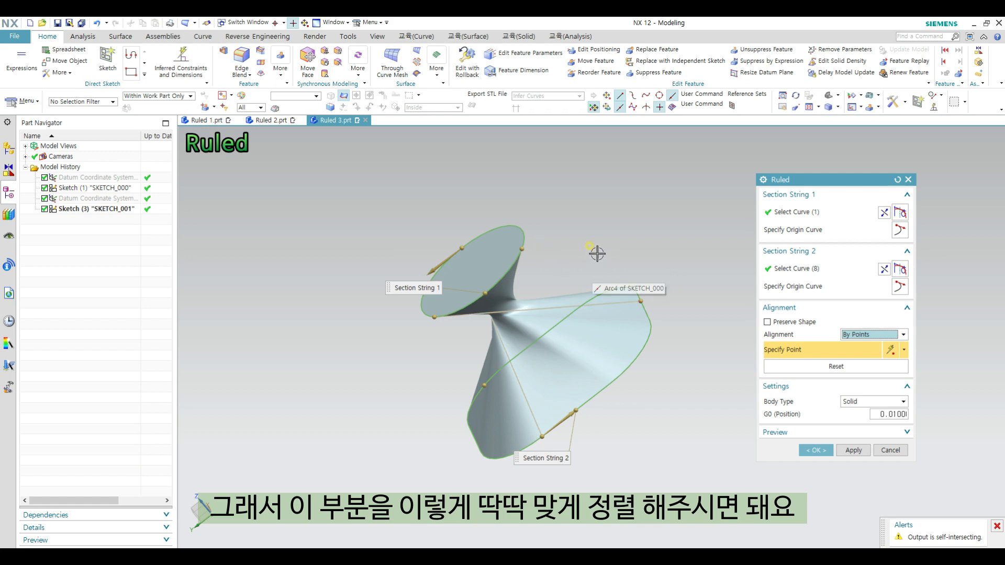
middle_drag(596, 254, 632, 260)
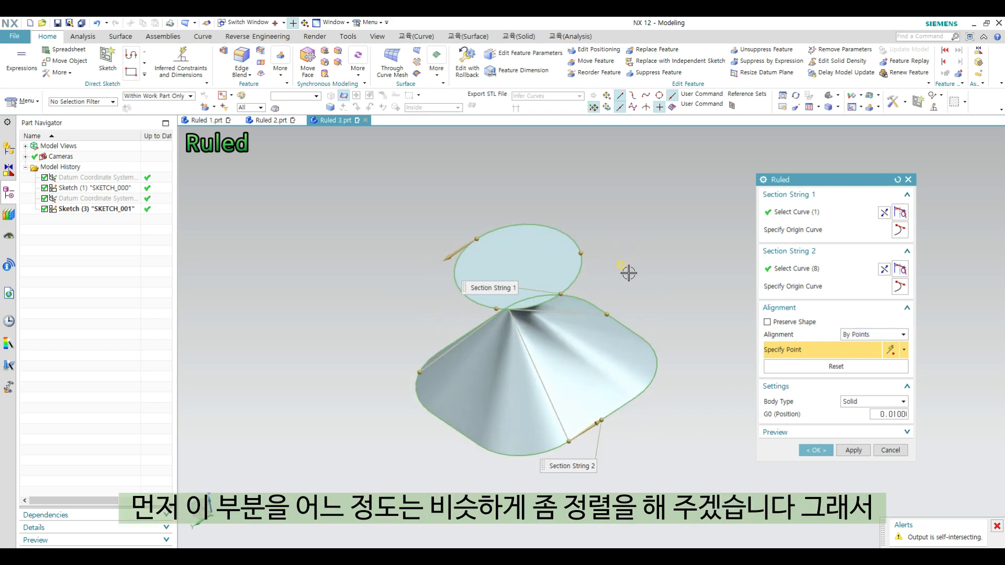
- Roughly untwist the preview by moving two alignment points along the rounded rectangle of Section String 2
middle_drag(611, 259, 649, 283)
drag(510, 232, 583, 265)
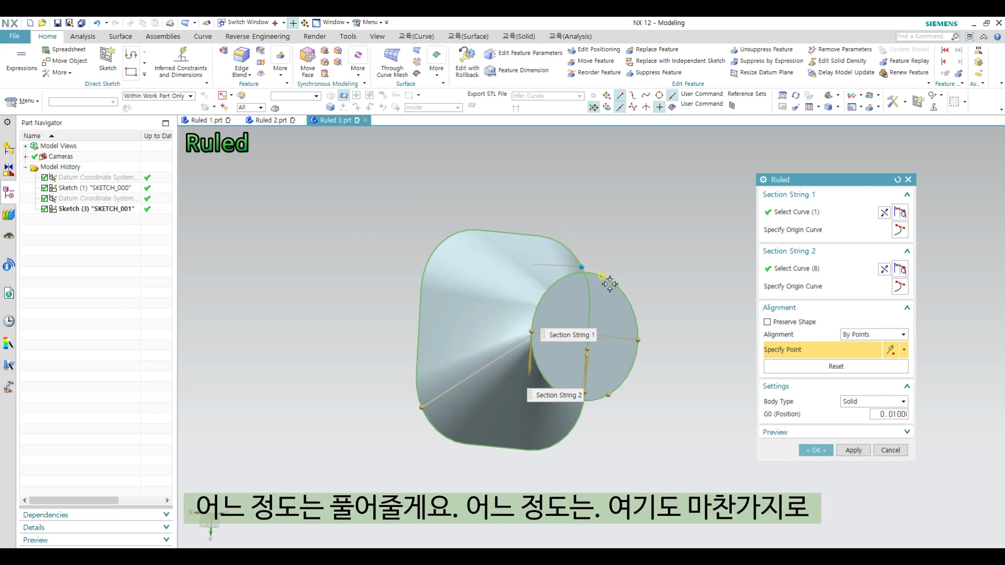
middle_drag(513, 332, 545, 313)
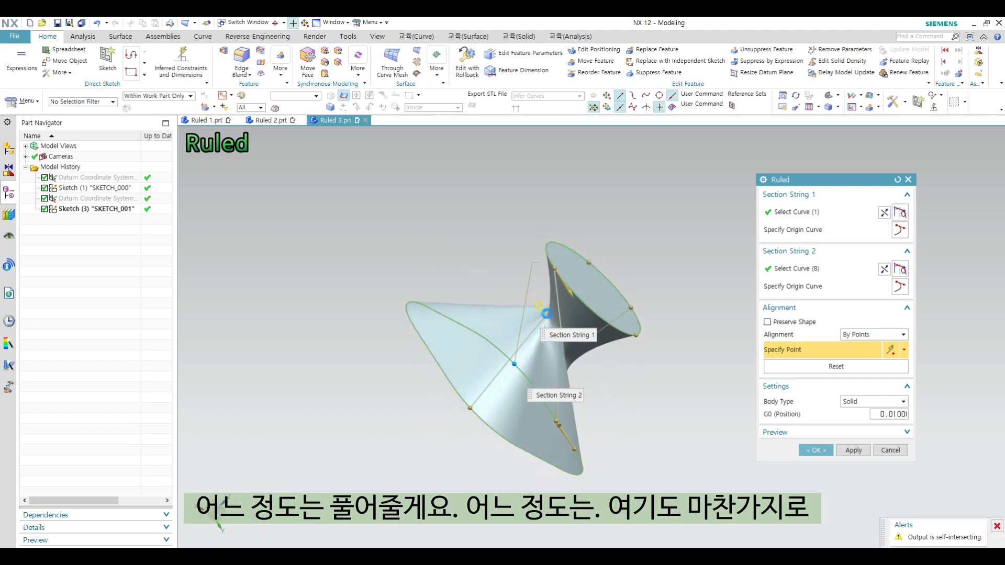
drag(470, 407, 449, 303)
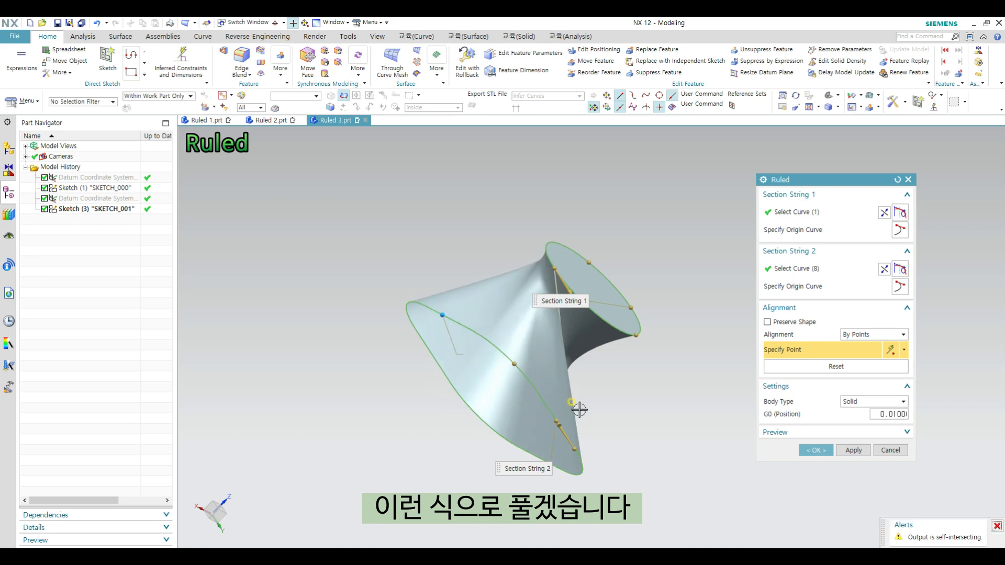
- Roughly straighten the remaining alignment lines by sliding two points around the circle and one along the rounded rectangle
middle_drag(599, 397, 553, 377)
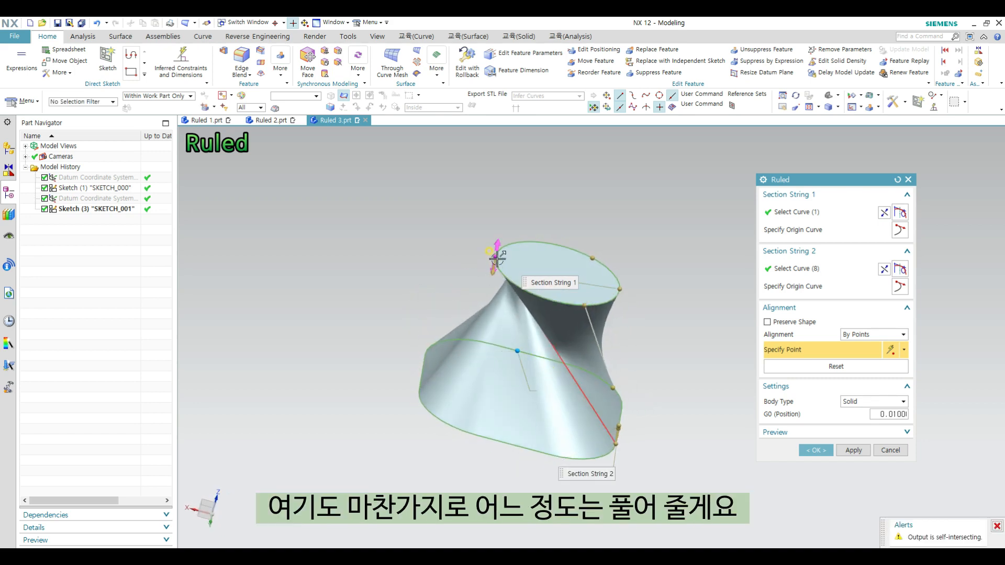
drag(496, 258, 629, 280)
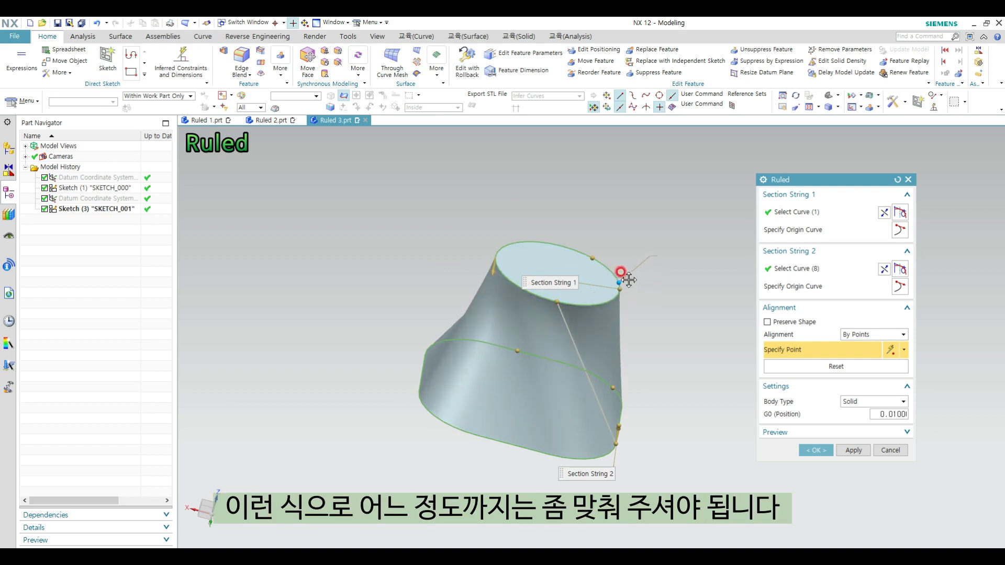
middle_drag(628, 280, 597, 299)
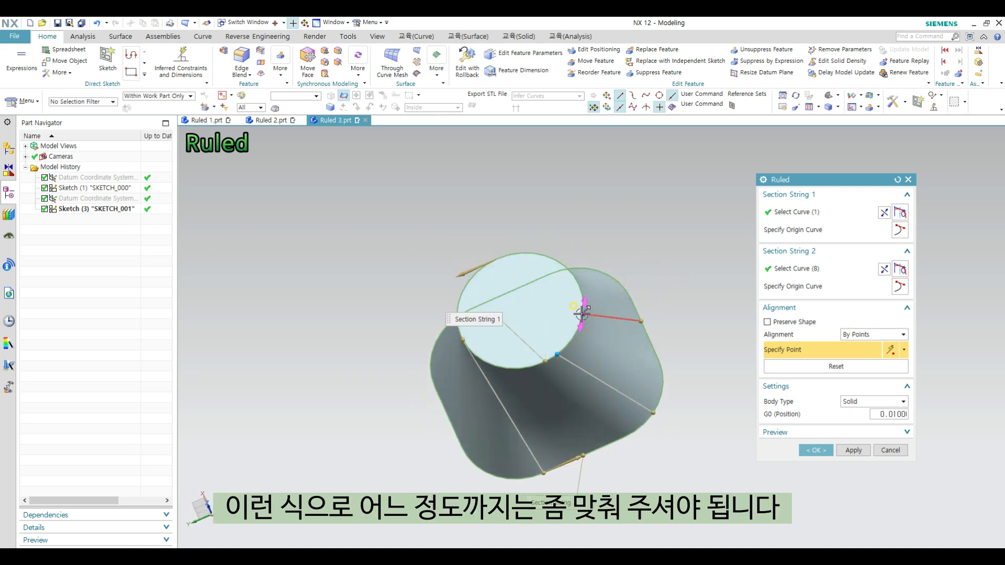
middle_drag(599, 334, 611, 346)
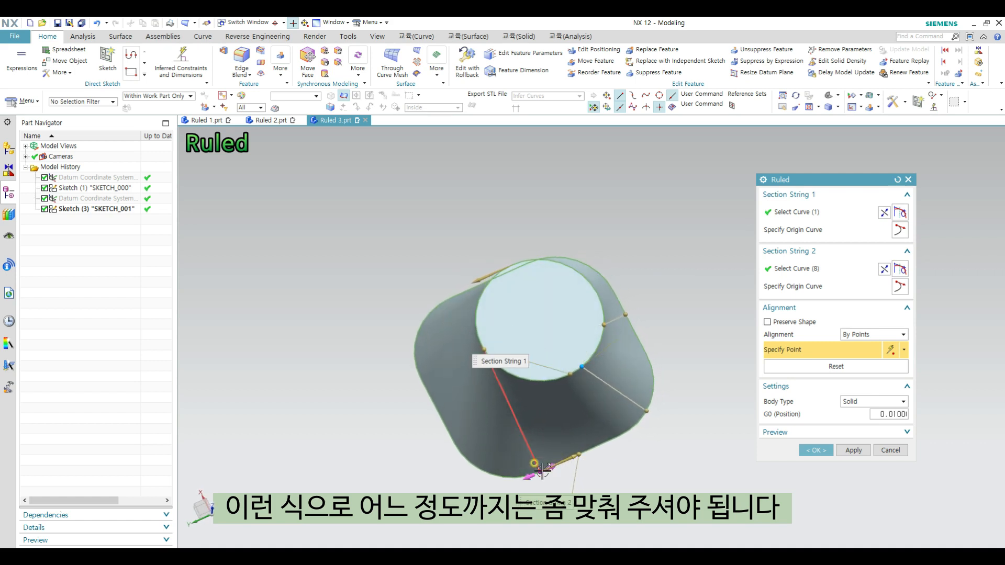
drag(543, 470, 441, 416)
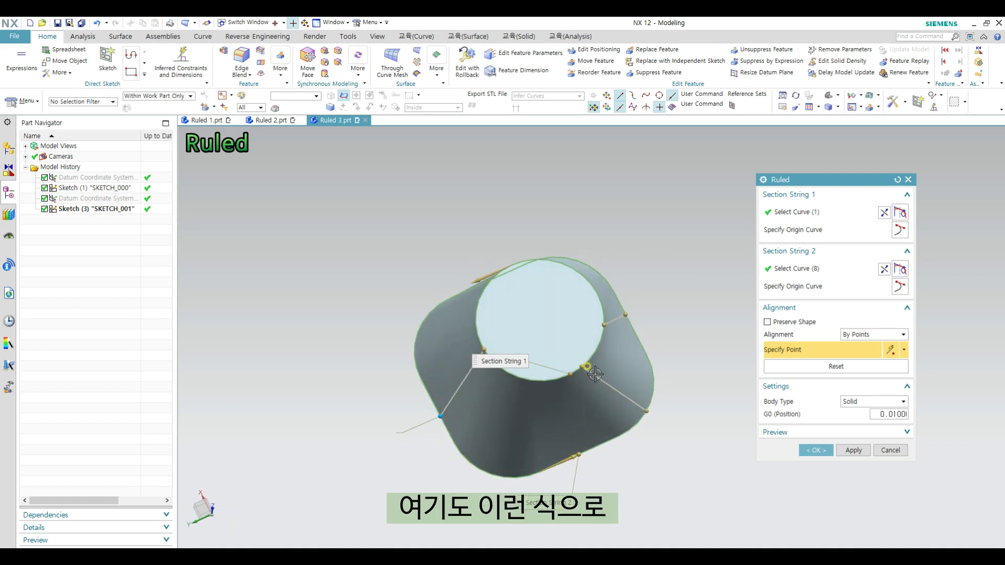
middle_drag(609, 390, 559, 404)
drag(525, 398, 540, 404)
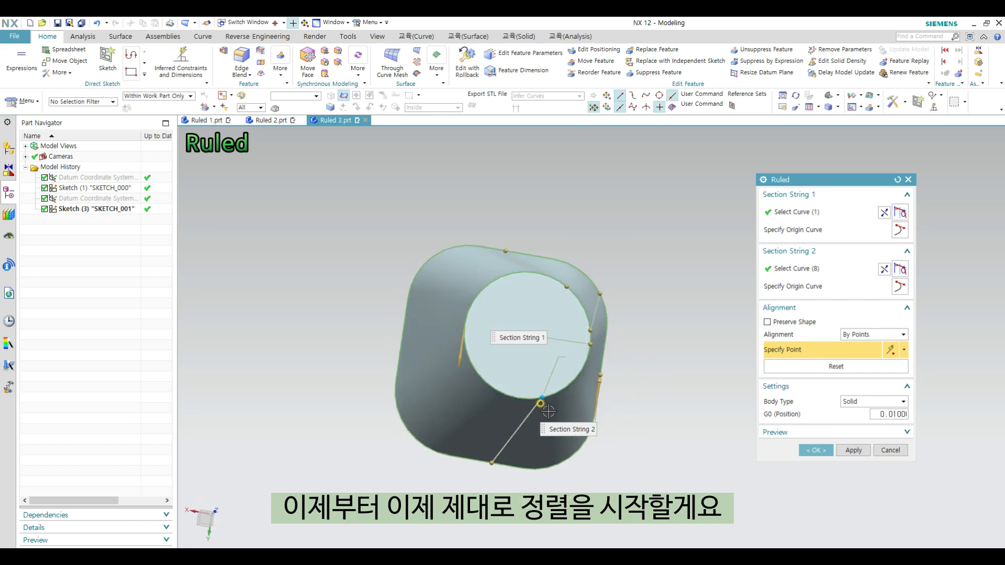
- In a straight-on view, snap the upper alignment line to the circle's top quadrant point and the midpoint of the rounded rectangle's top edge
key(F8)
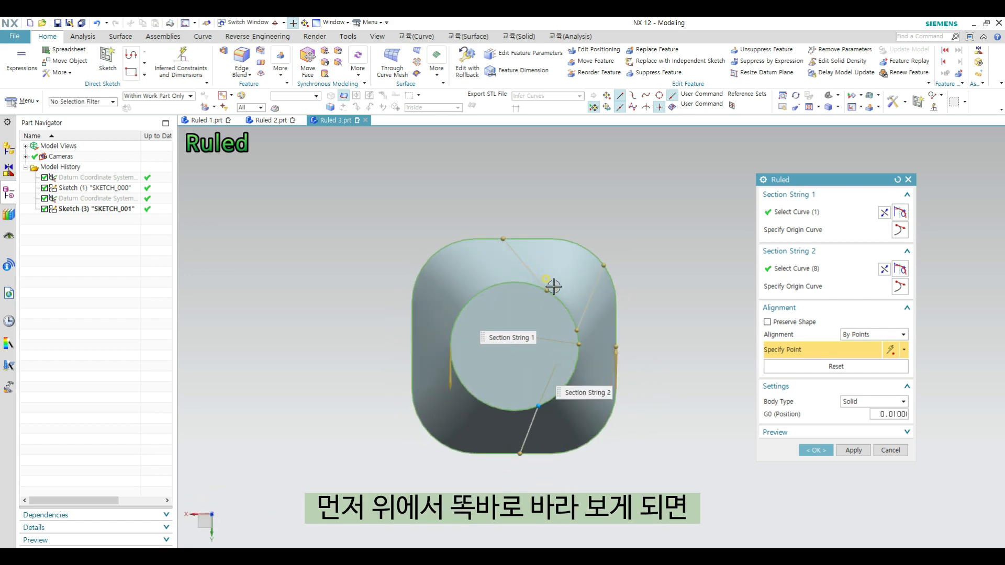
scroll(515, 206, up, 2)
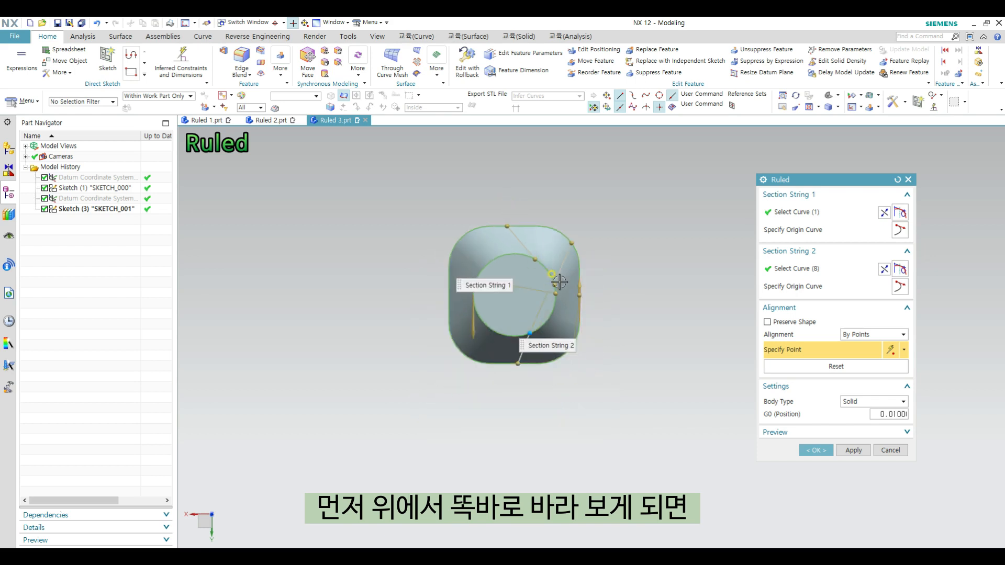
scroll(559, 281, down, 2)
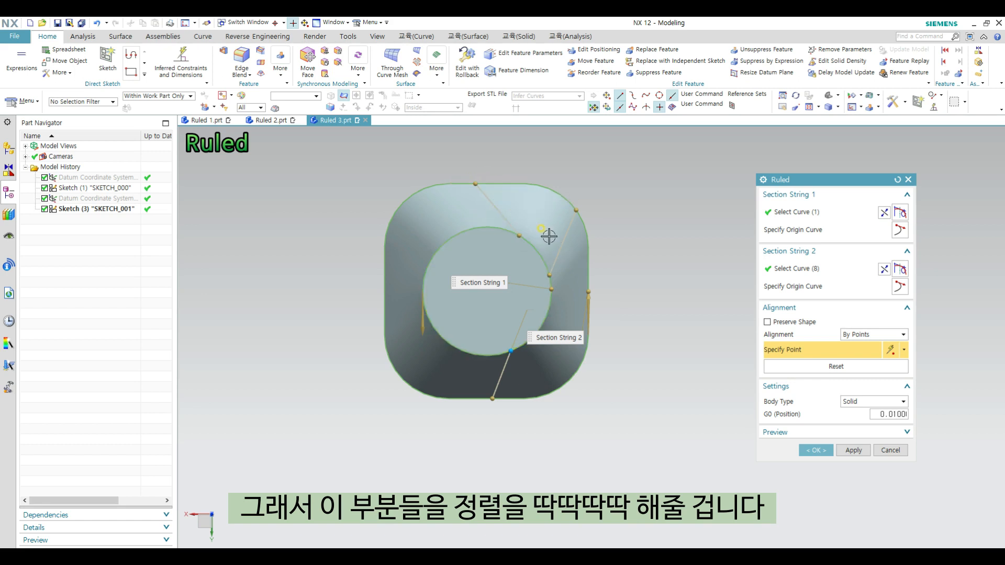
click(519, 231)
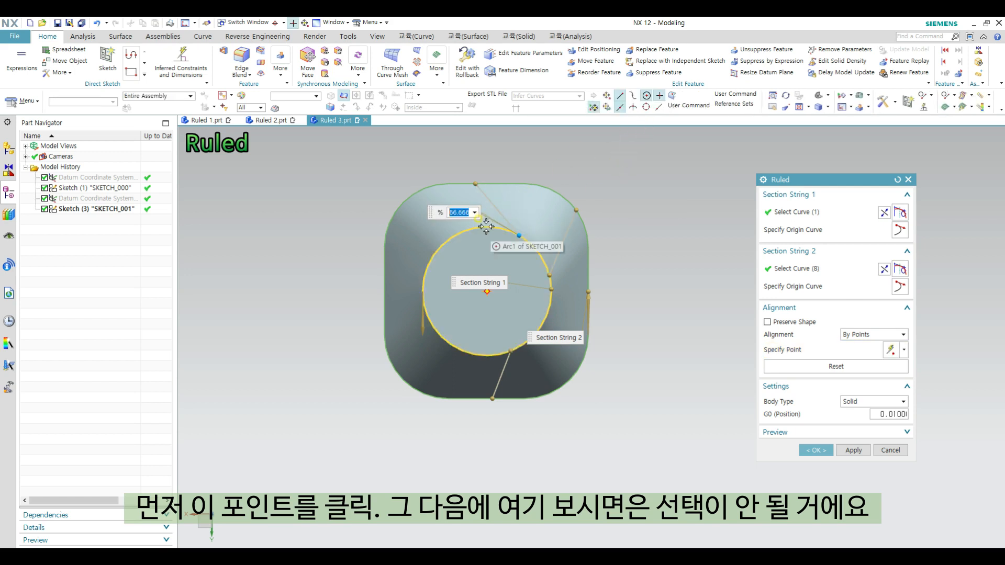
click(647, 107)
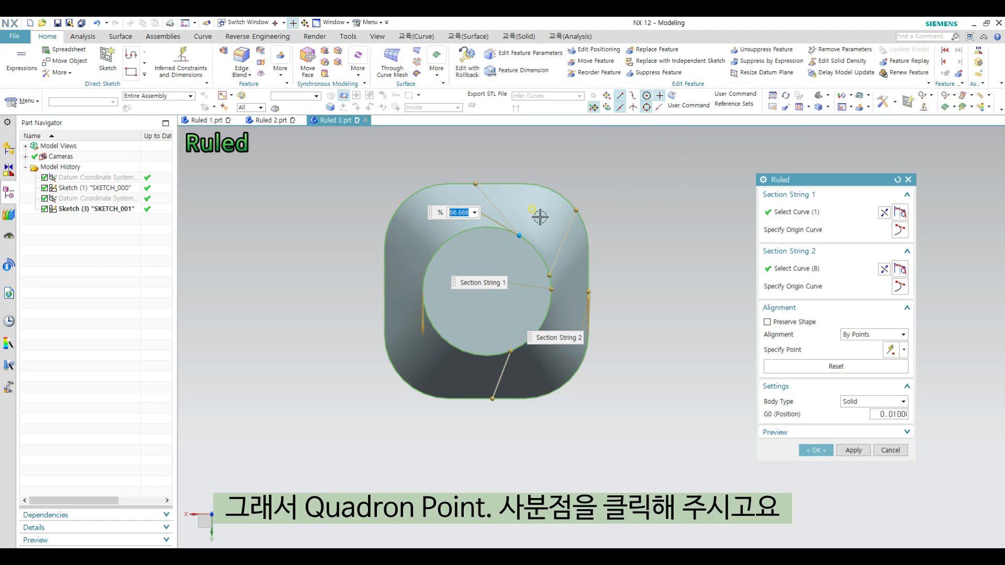
click(477, 218)
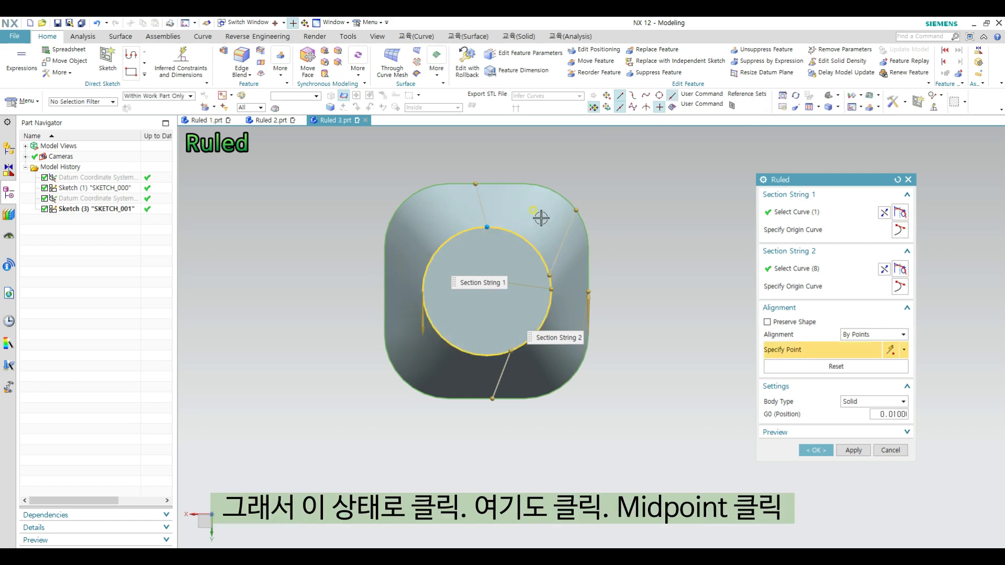
click(476, 175)
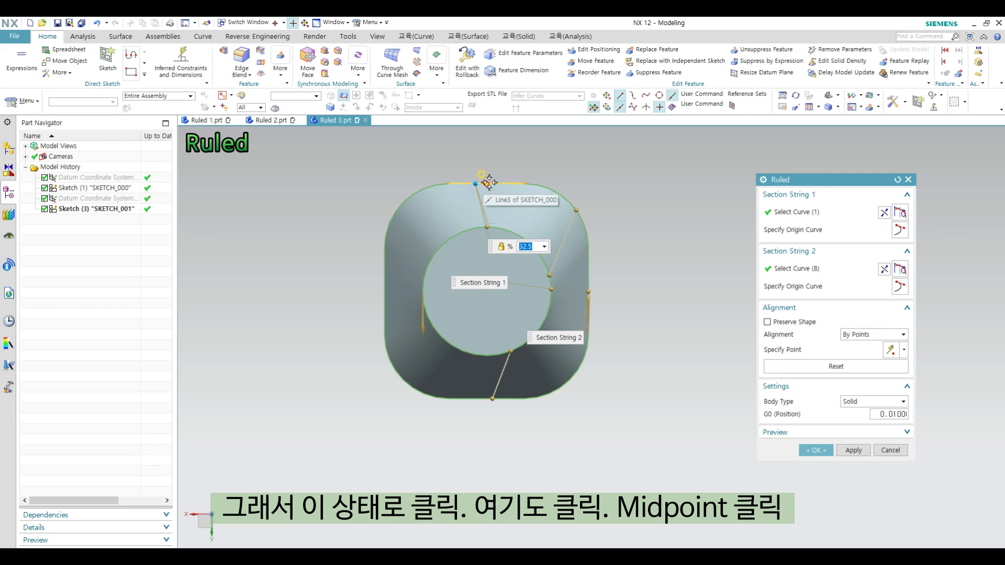
click(486, 179)
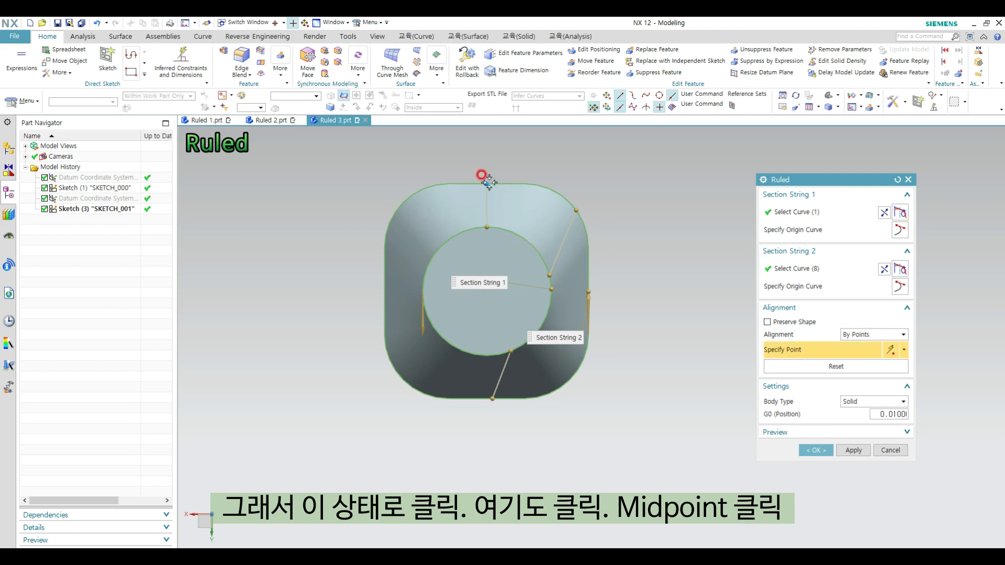
- Snap the right-hand alignment line to the circle's right quadrant point and the midpoint of the rounded rectangle's right edge using QuickPick
click(551, 277)
click(658, 97)
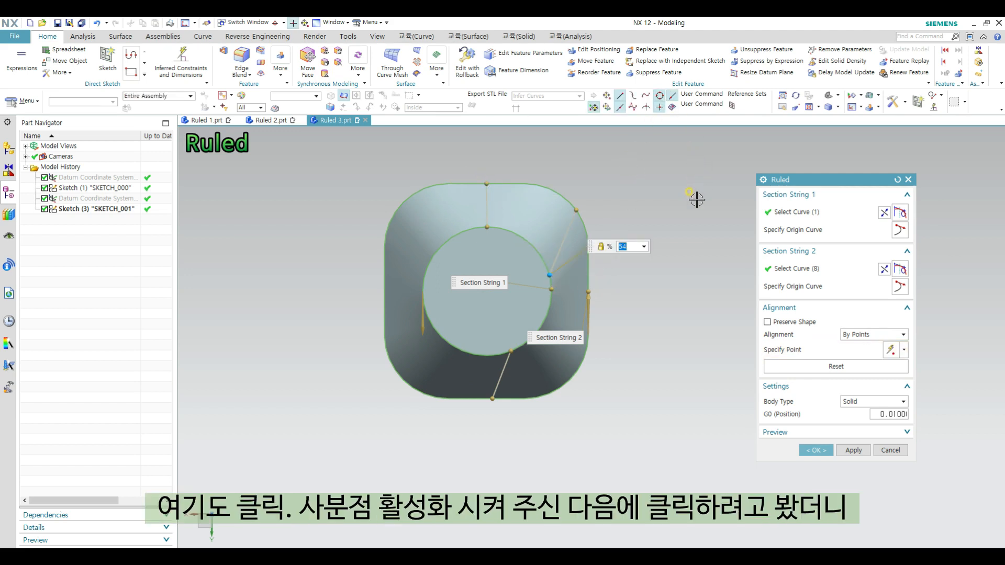
click(551, 289)
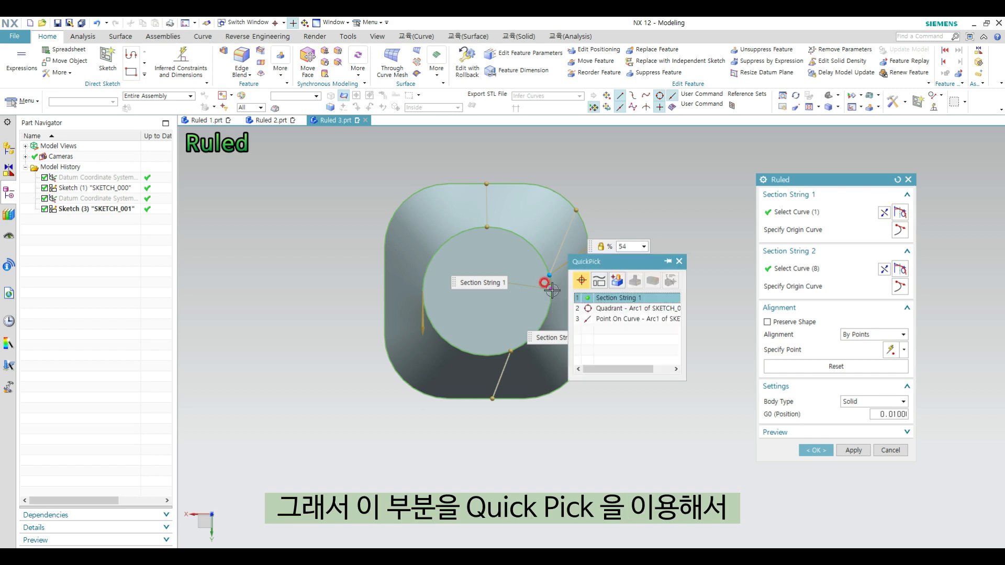
click(630, 309)
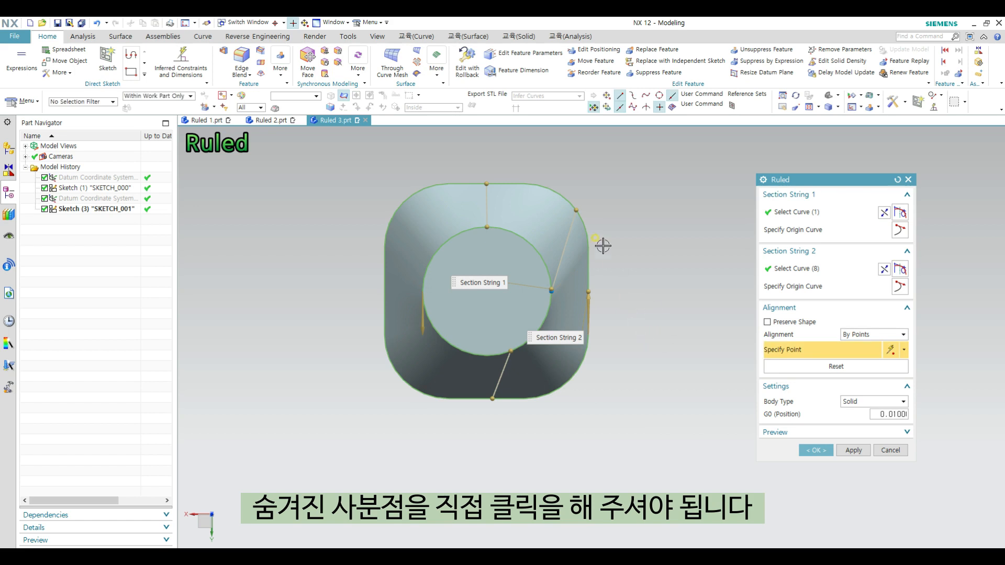
click(580, 209)
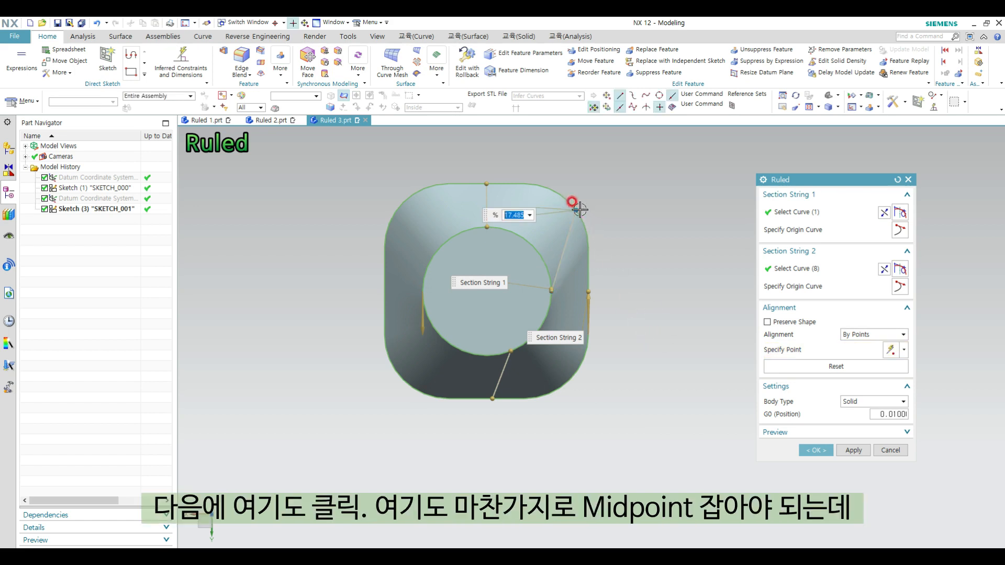
click(588, 291)
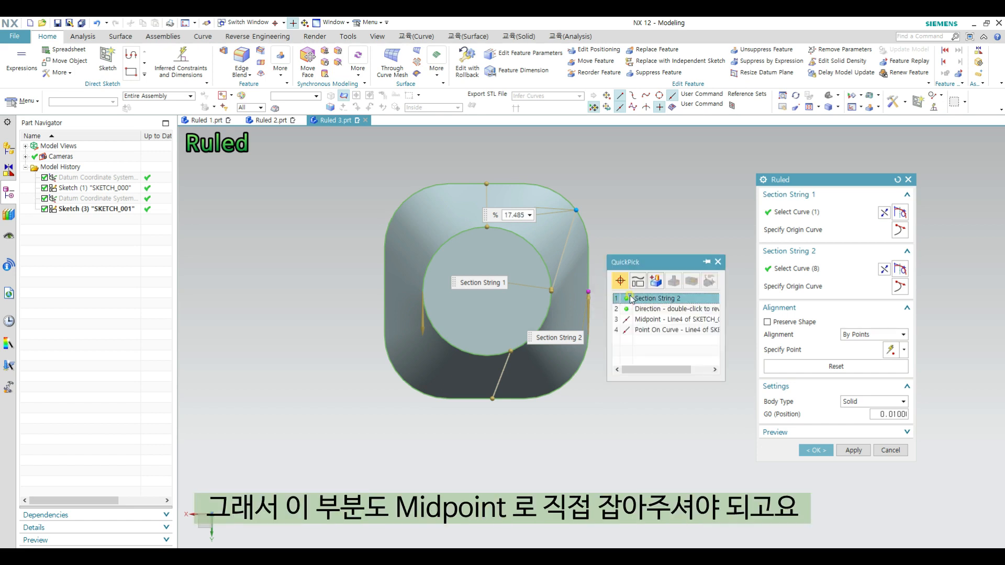
click(654, 319)
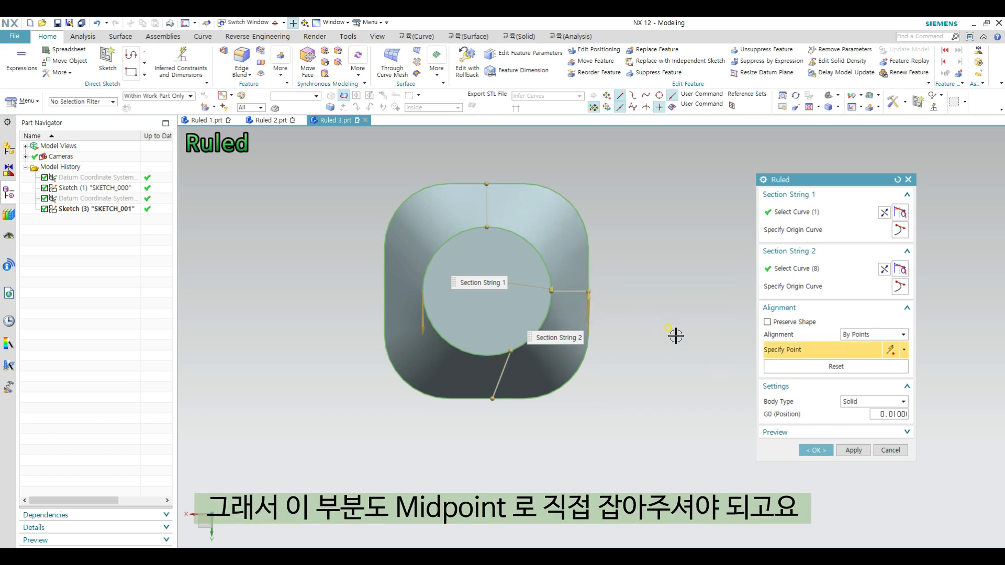
- Snap the lower alignment line to the circle's bottom quadrant point and the midpoint of the rounded rectangle's bottom edge
click(510, 350)
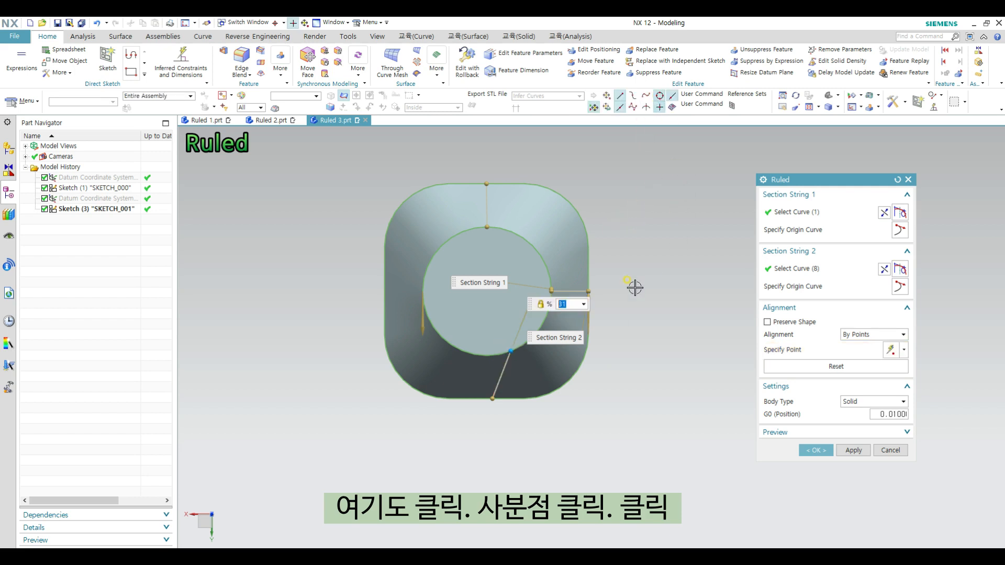
click(487, 356)
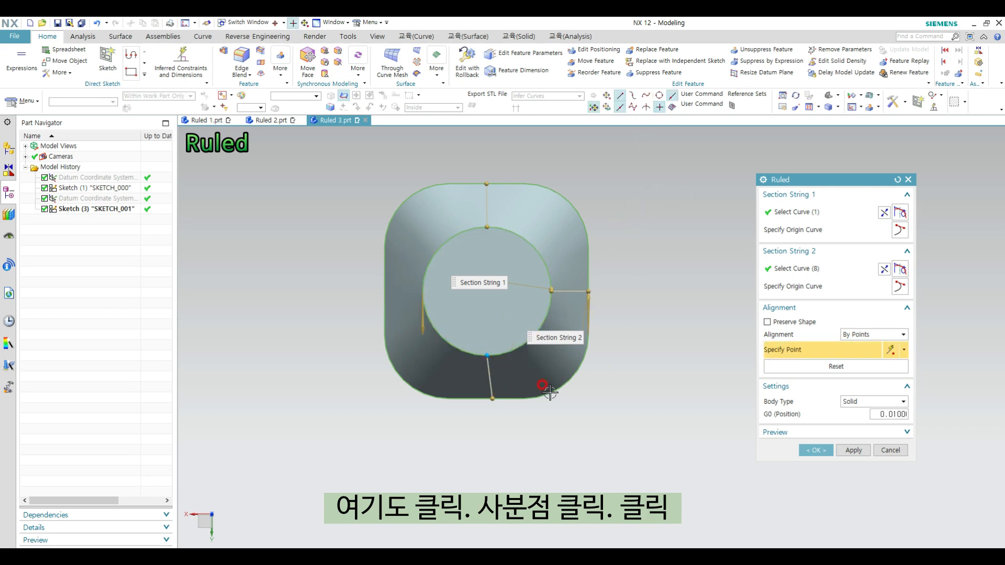
click(484, 399)
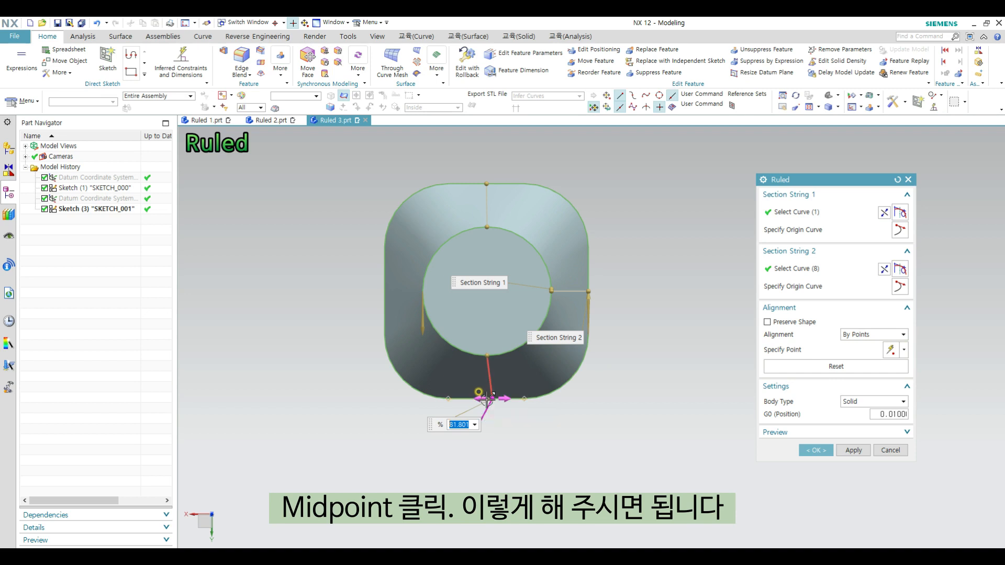
scroll(484, 400, up, 2)
click(487, 399)
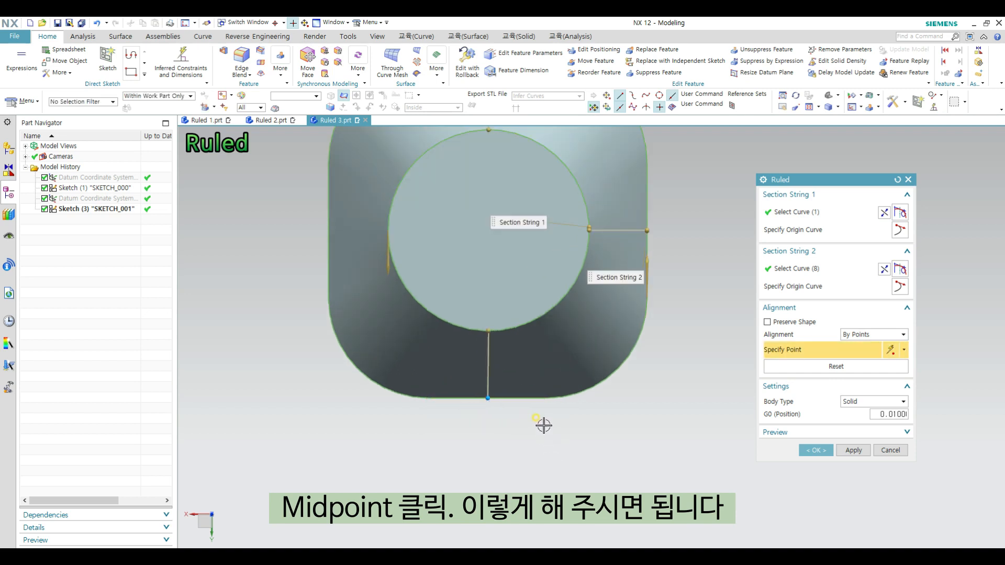
- Create the Ruled solid between the circle and the rounded rectangle with the adjusted By Points alignment
scroll(543, 425, down, 3)
click(815, 450)
middle_drag(650, 392, 650, 328)
scroll(528, 251, down, 1)
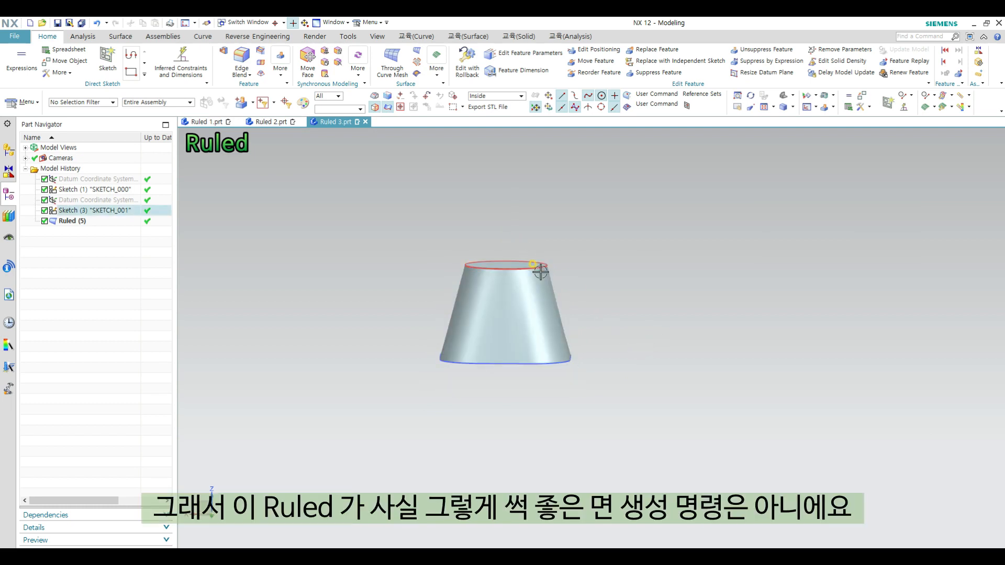
middle_drag(540, 272, 518, 293)
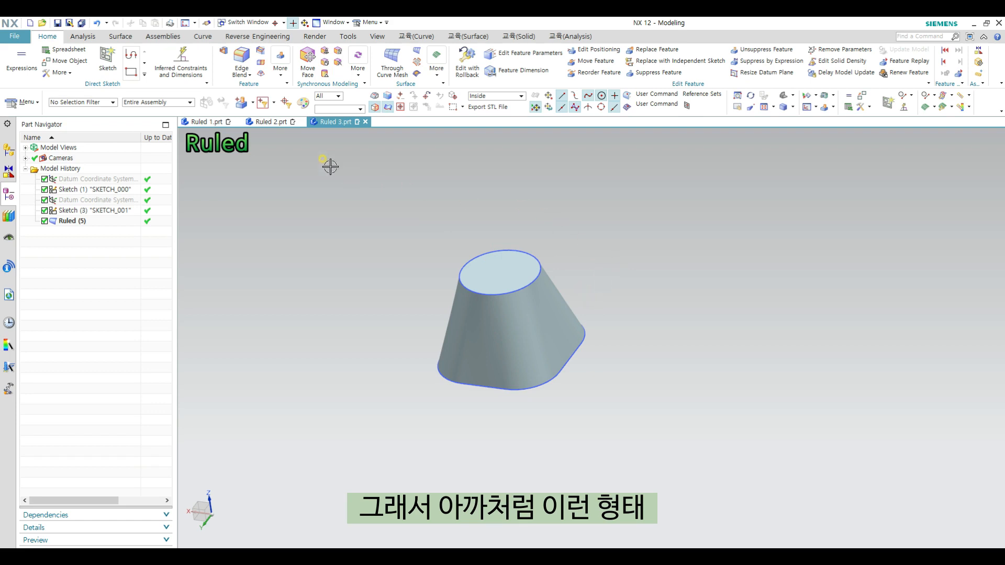
- Review the finished ruled shapes in Ruled 2.prt and Ruled 1.prt, and return to Ruled 3.prt
click(275, 122)
click(205, 122)
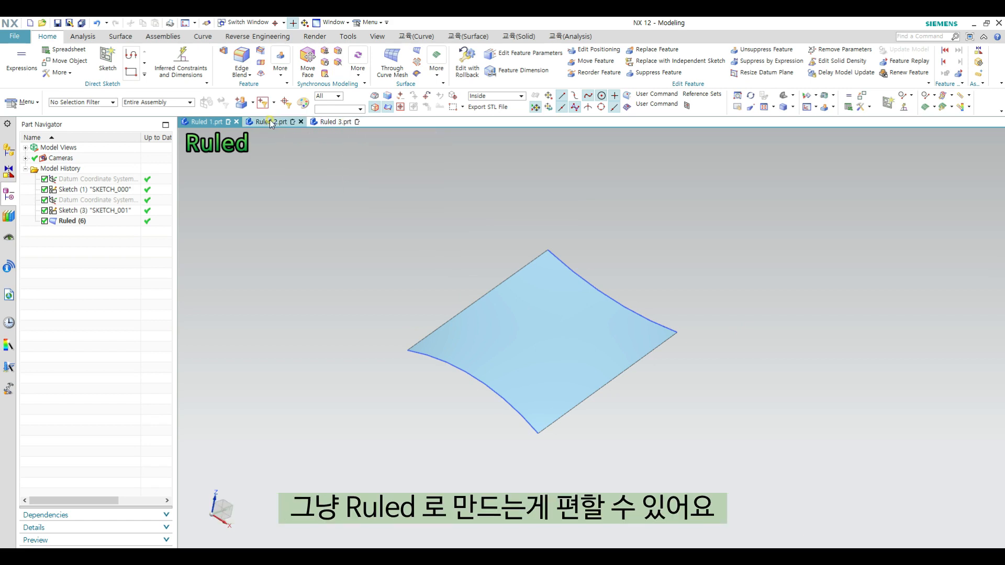
mouse_move(283, 124)
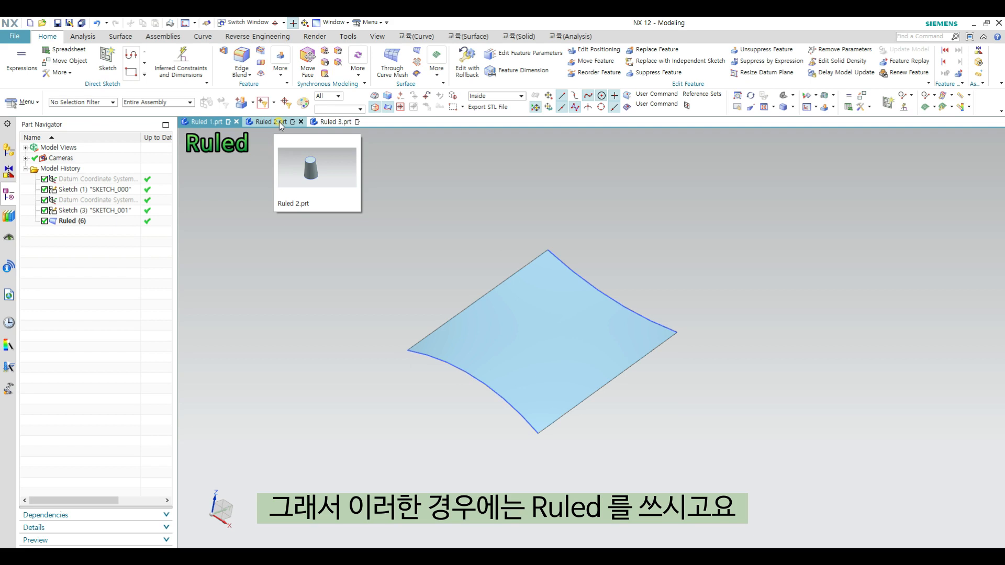
click(330, 122)
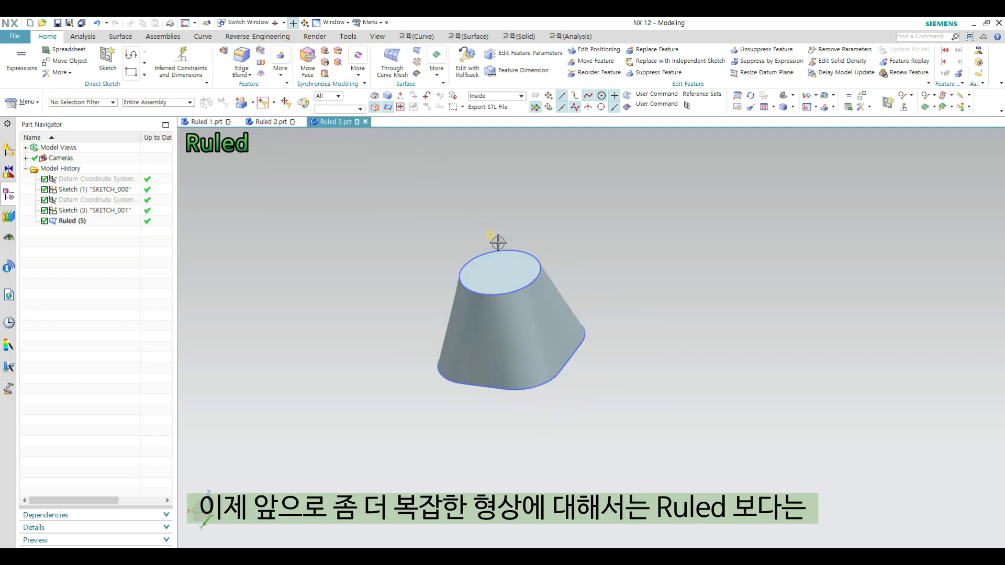